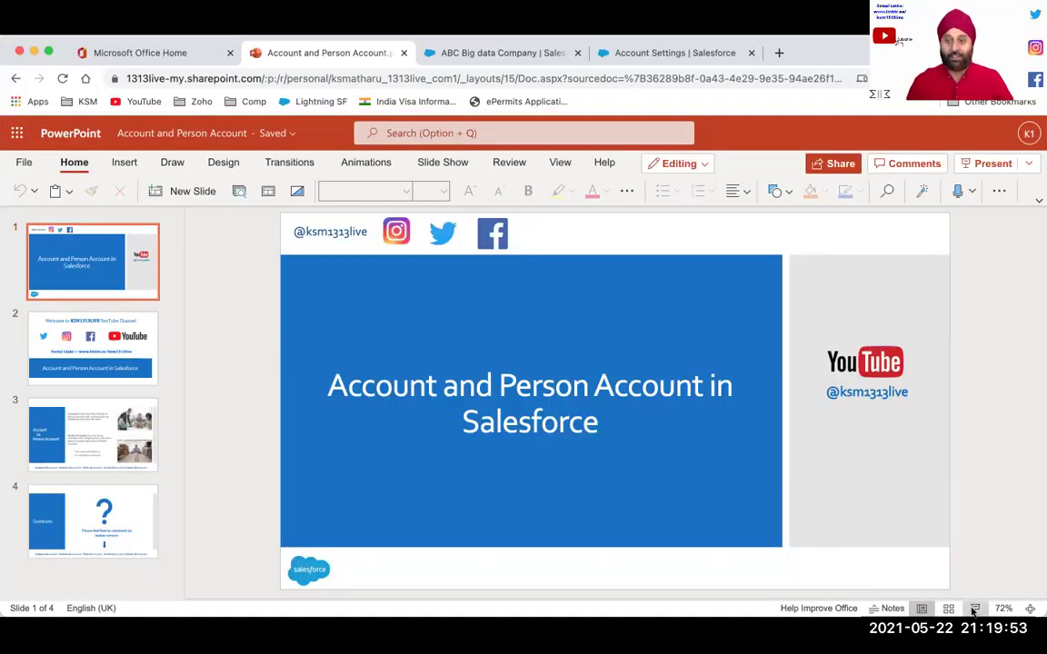
Present the Account and Person Account deck as a full-screen slide show
click(973, 611)
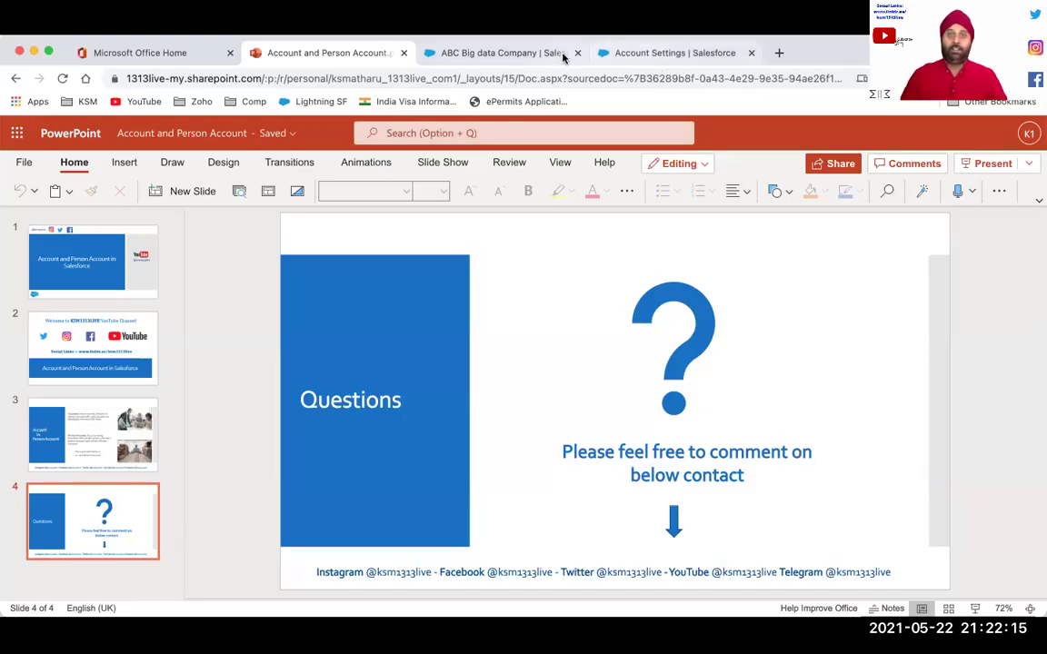
Switch from the ABC Big data Company page to the Account Settings setup page showing Person Accounts enabled
click(518, 54)
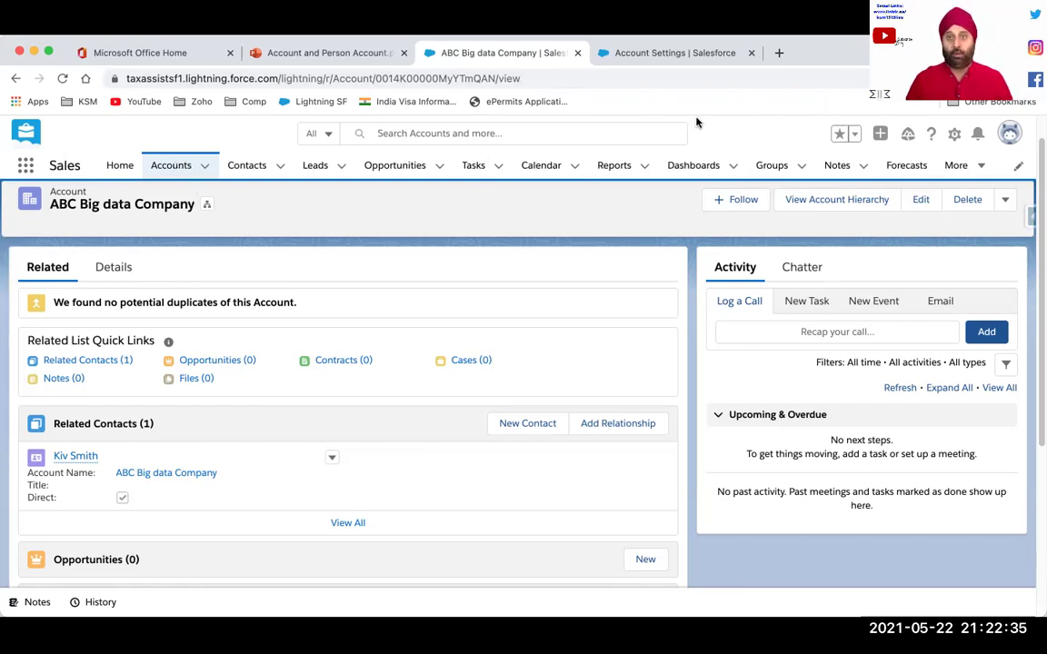
click(656, 54)
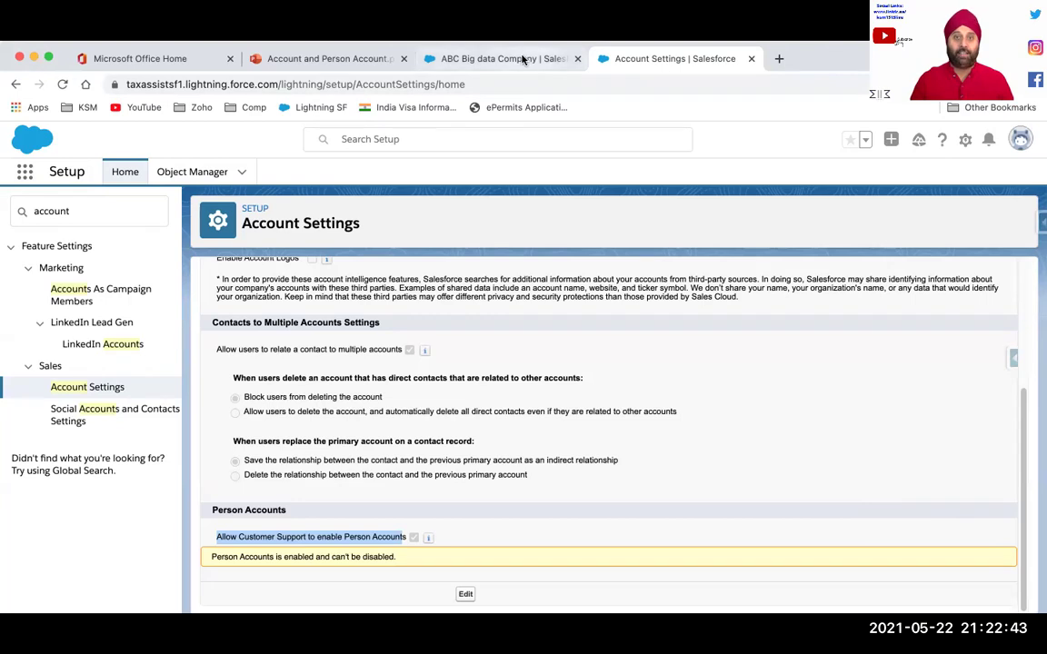
From the Accounts list, begin a new account with the Person Account record type
click(500, 58)
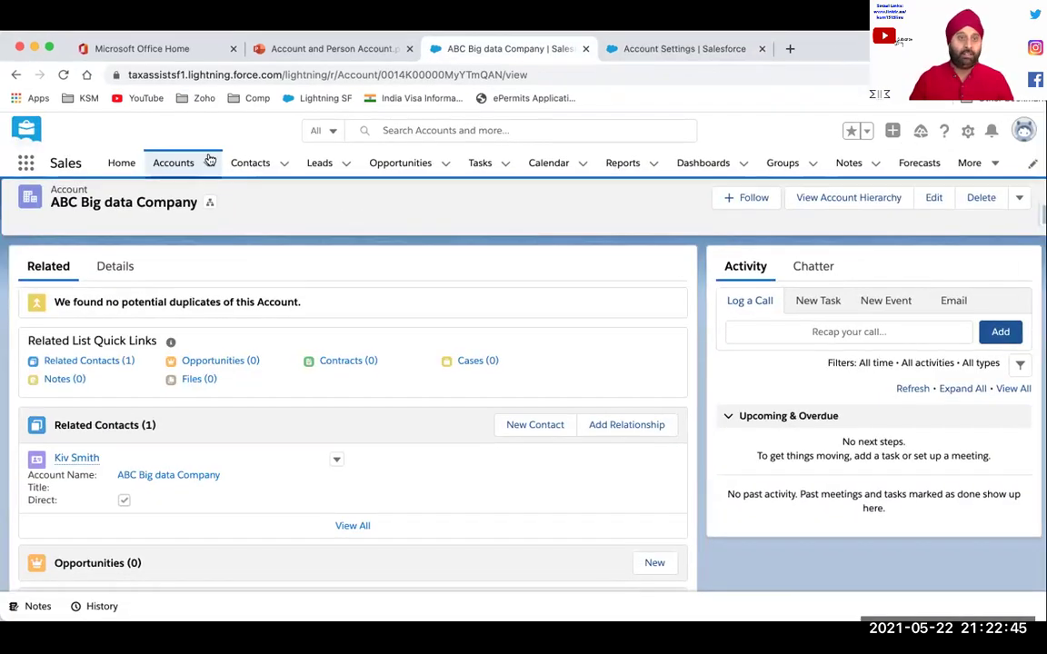
click(207, 166)
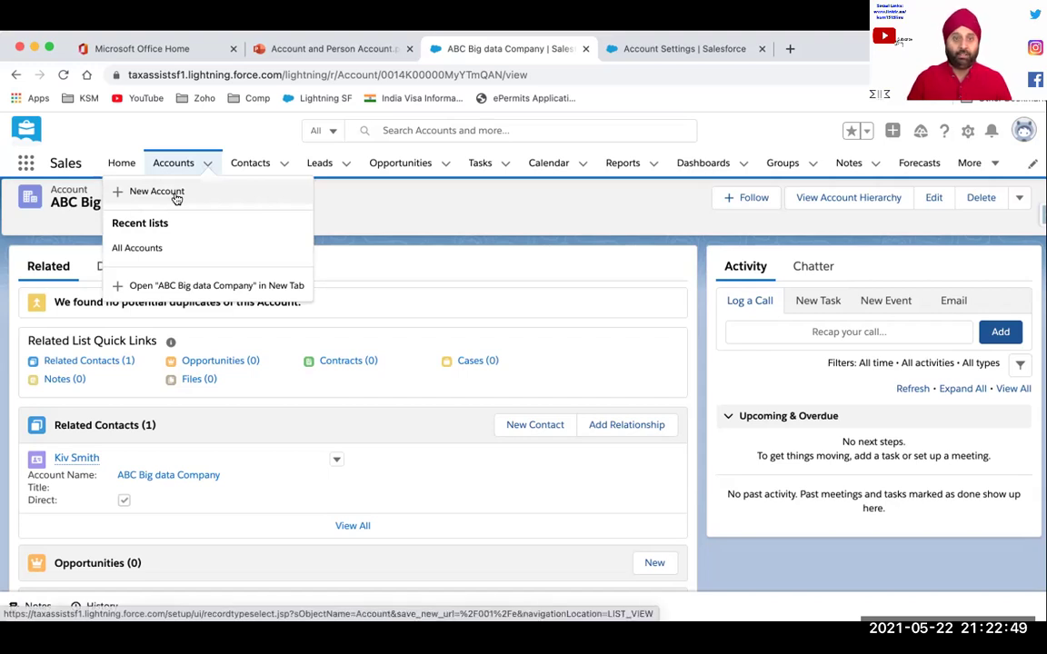
click(174, 166)
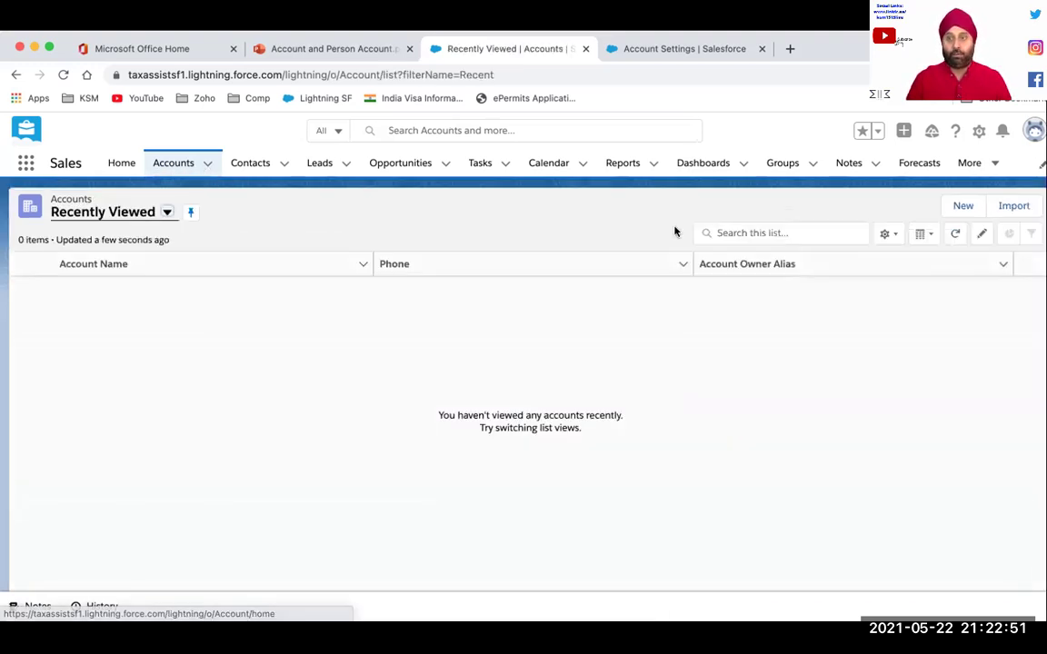
click(963, 207)
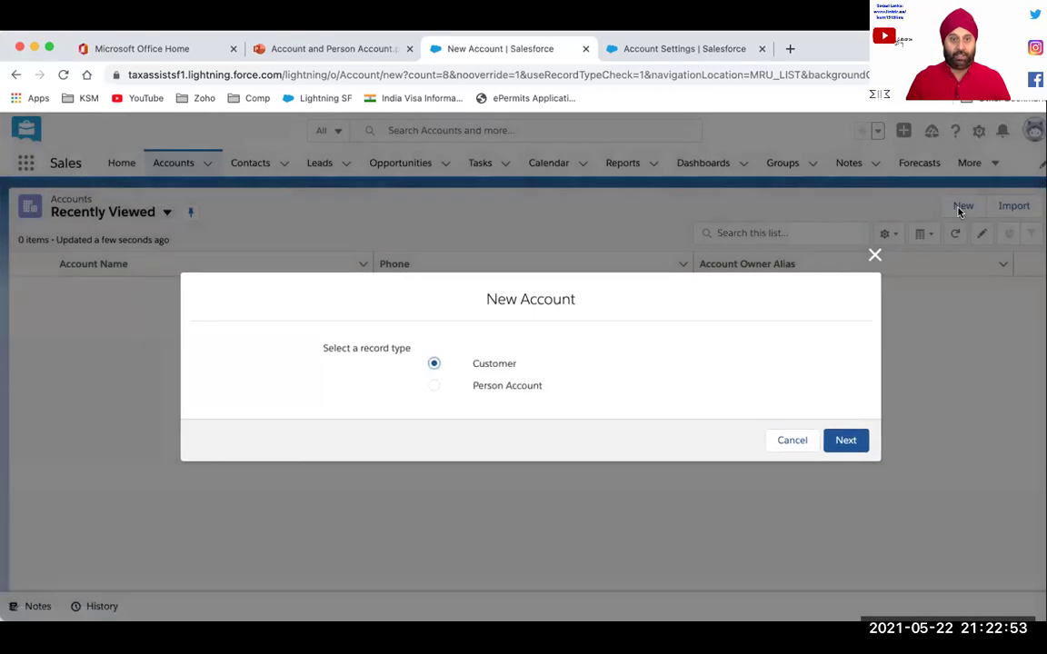
click(434, 388)
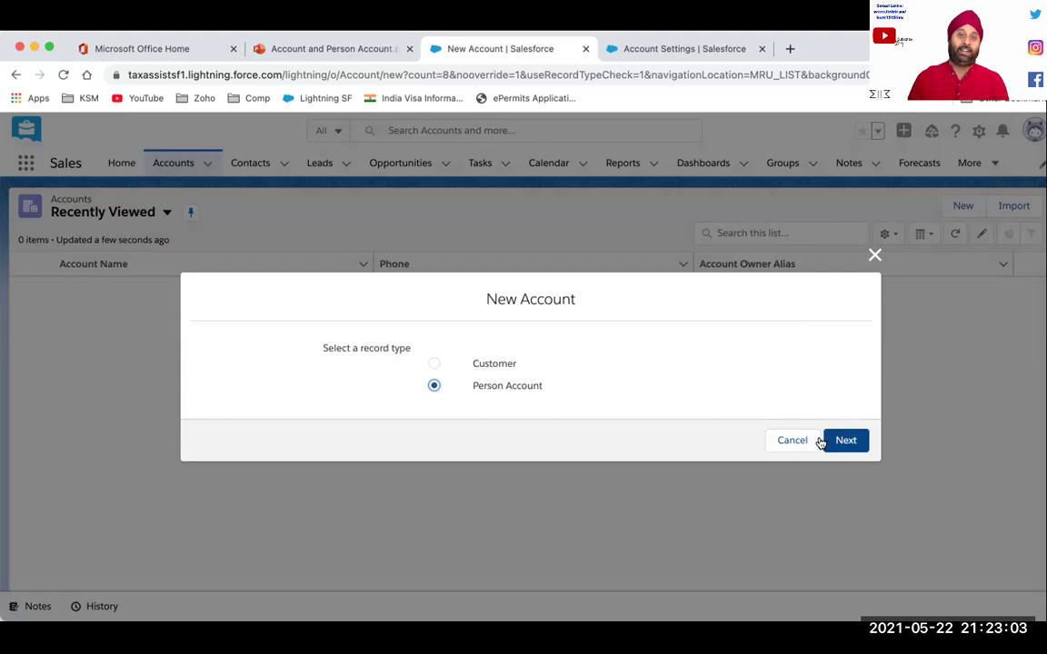
Discard the new account, review the Person Accounts enabled notice, and return to Accounts
click(873, 259)
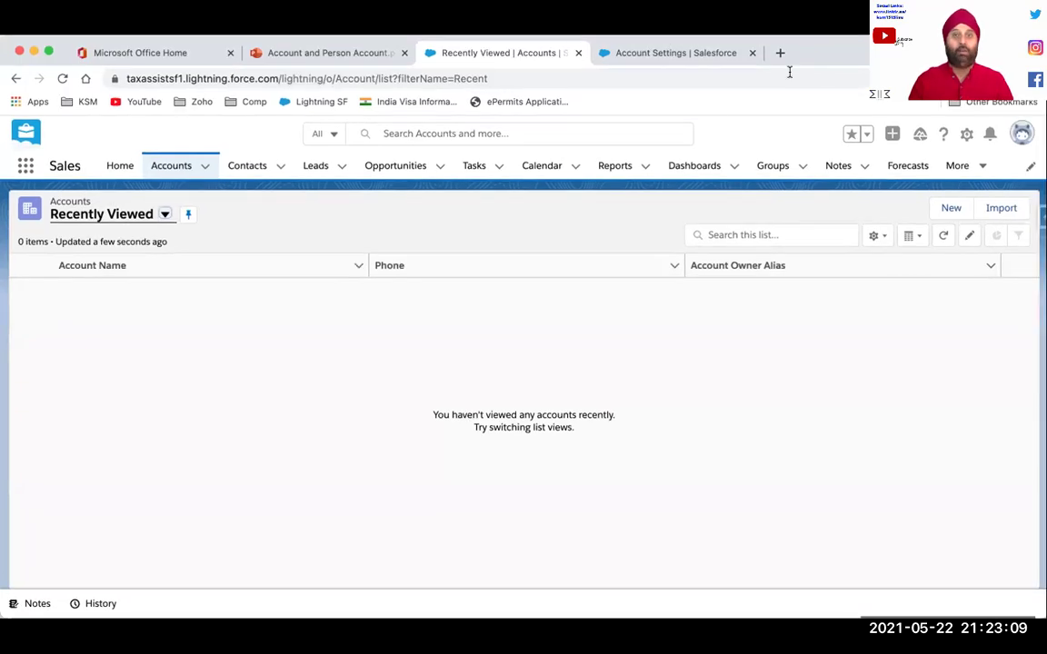
click(664, 58)
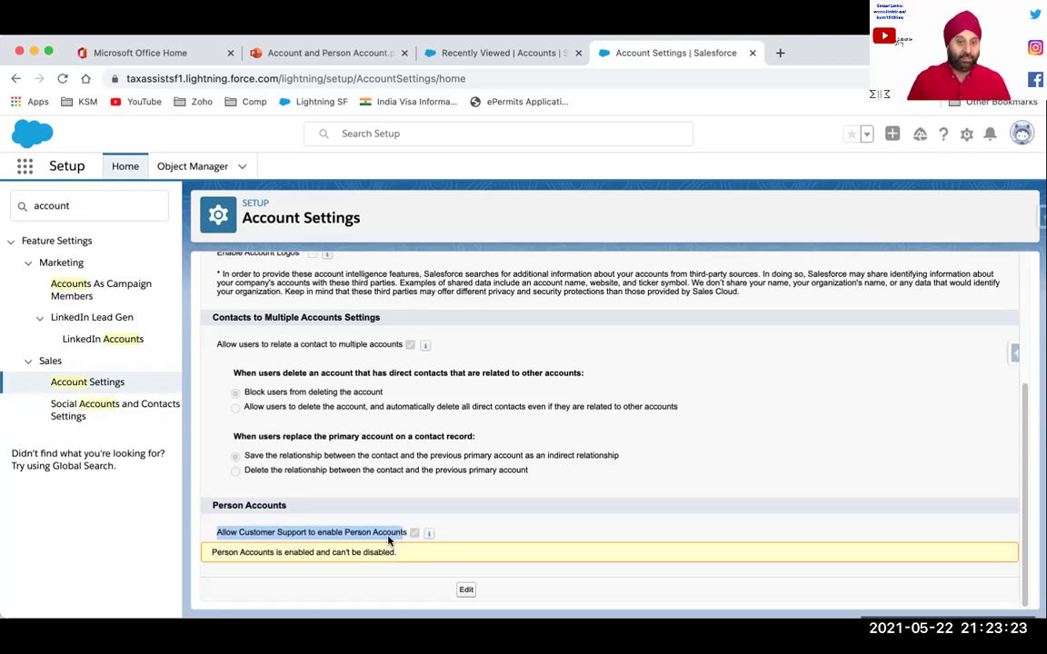
mouse_move(424, 535)
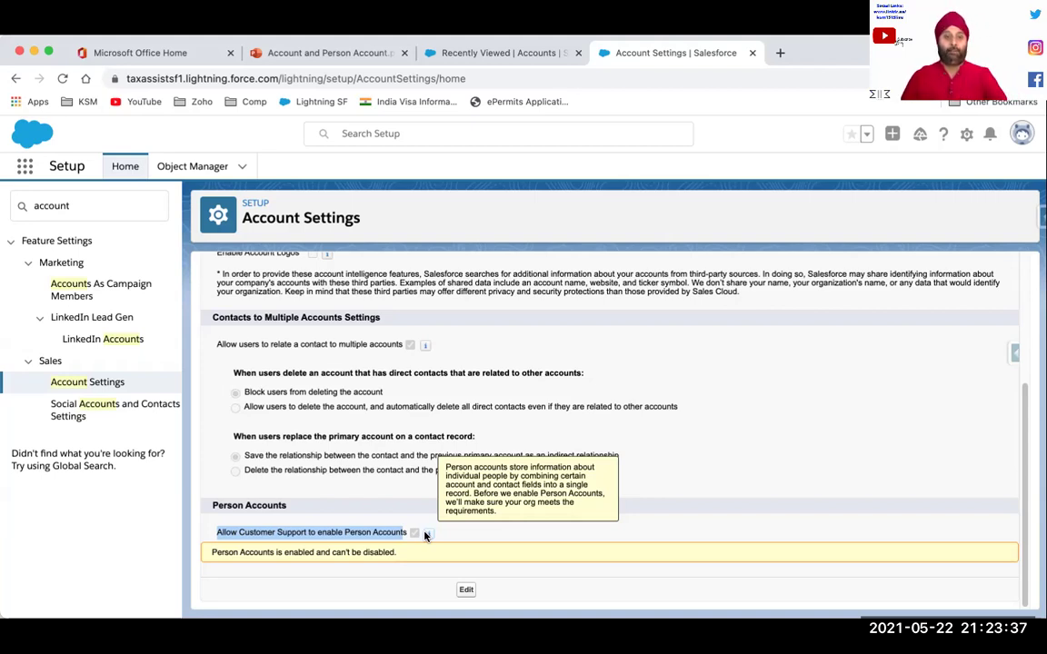
click(218, 552)
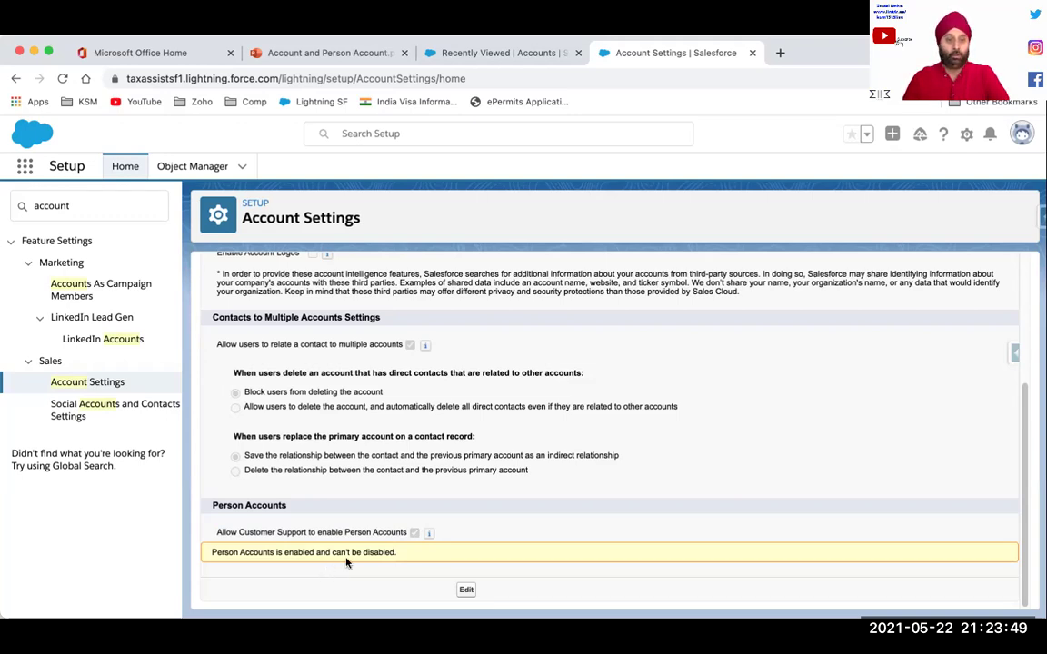
drag(396, 552, 297, 551)
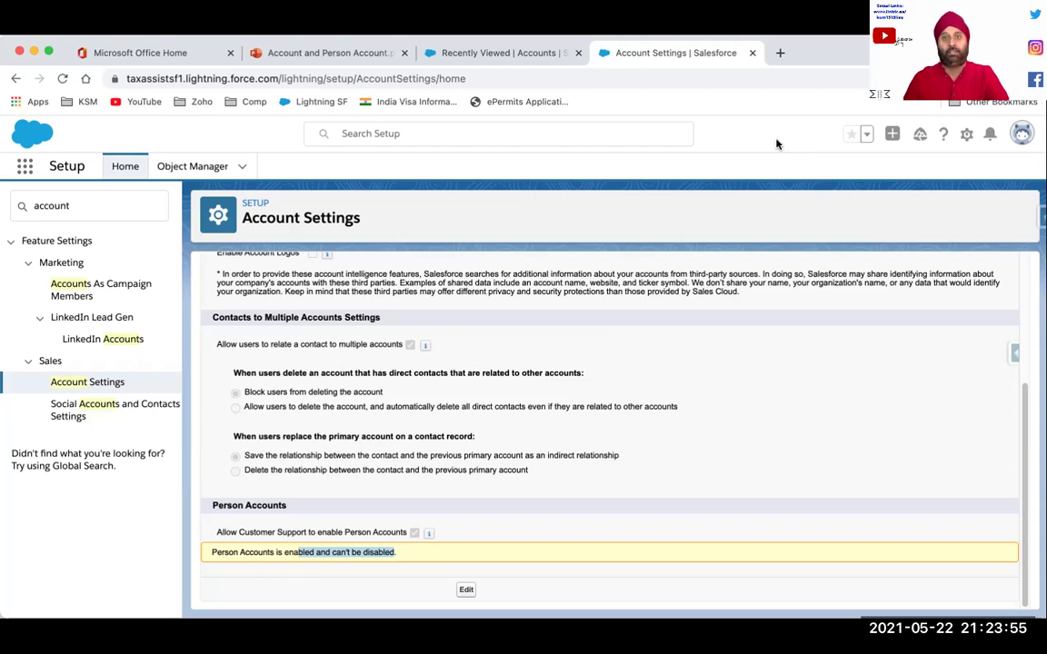
click(542, 53)
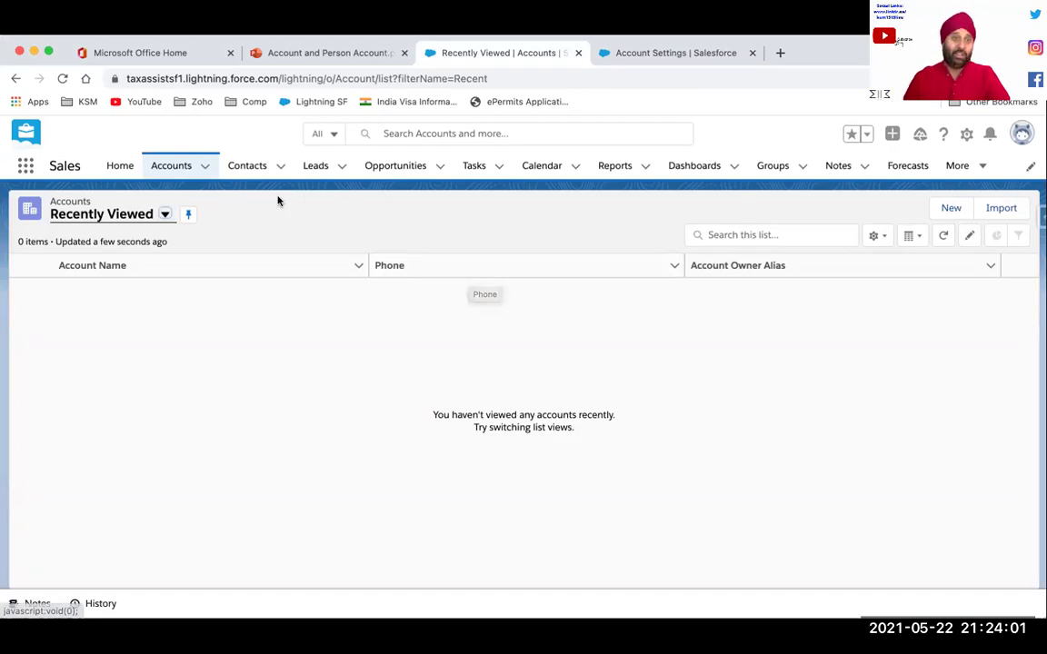
Open a New Person Account form using the Person Account record type
click(202, 170)
click(192, 194)
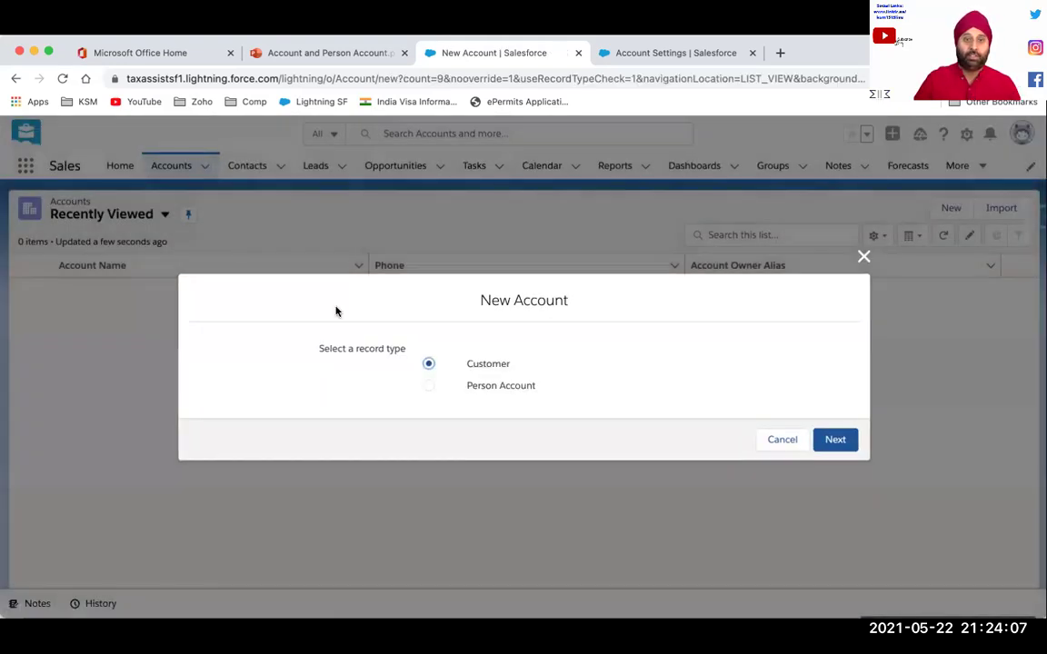
click(484, 389)
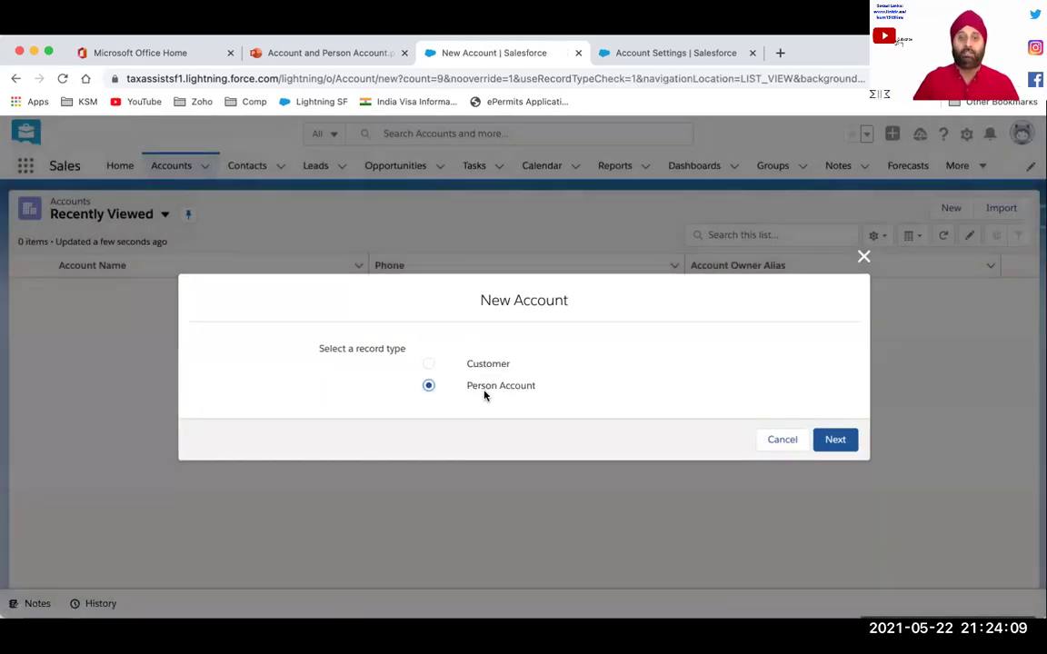
click(836, 440)
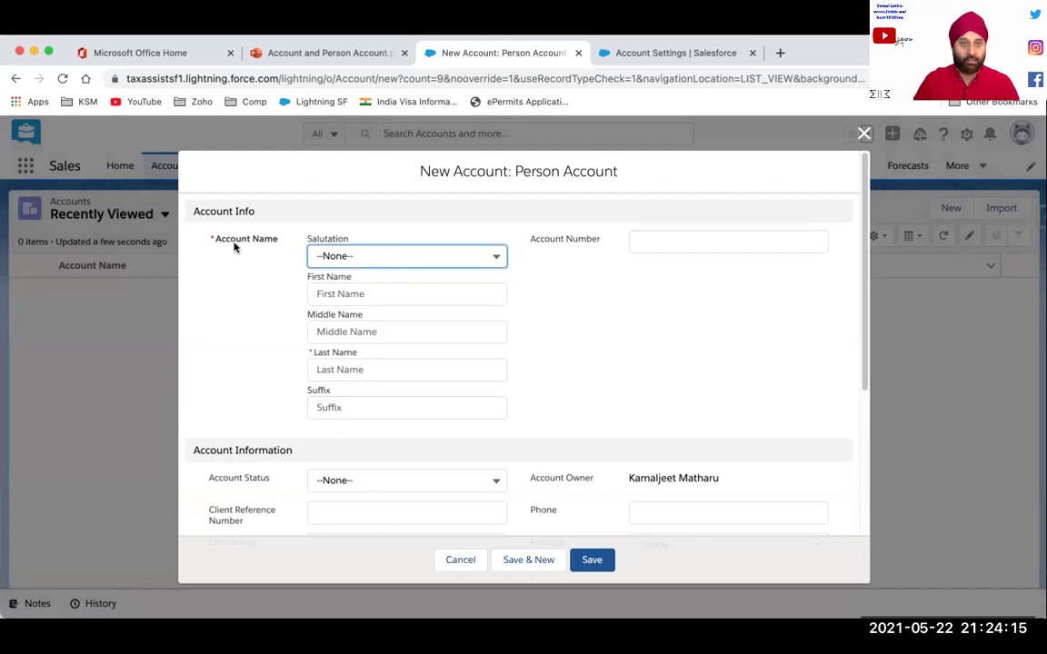
drag(214, 235, 296, 243)
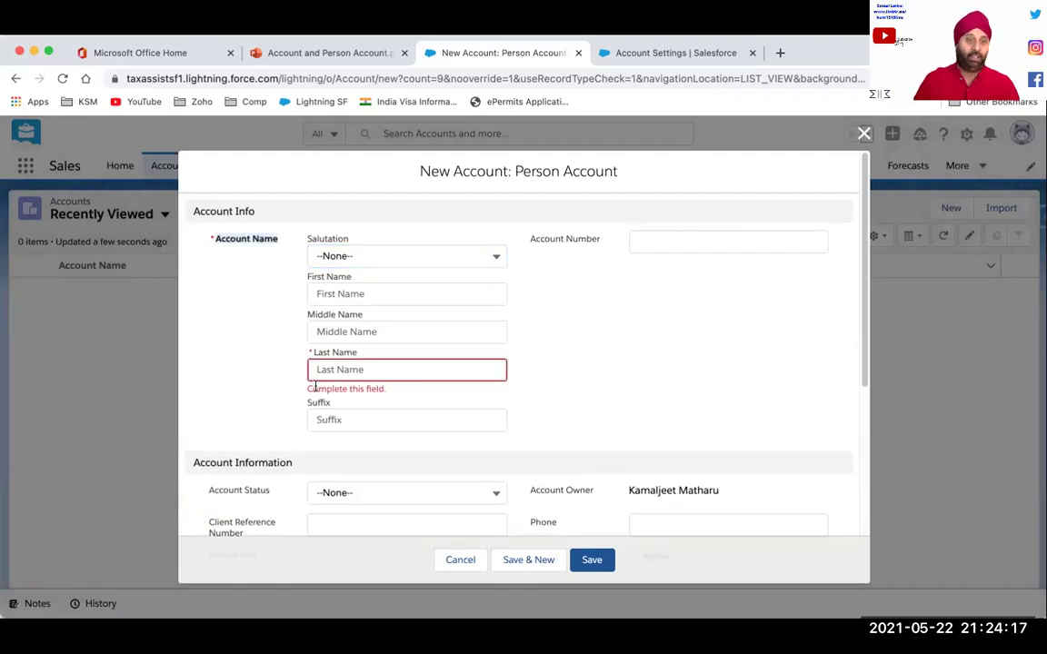
click(260, 238)
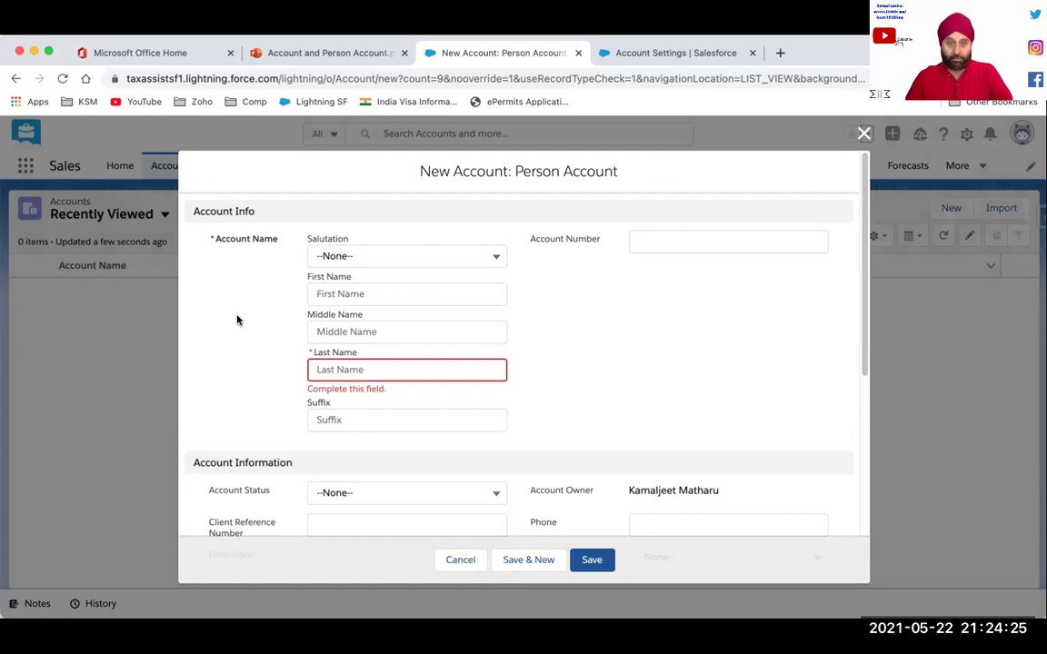
Enter the person's first and last name and set the salutation to Mr
click(369, 295)
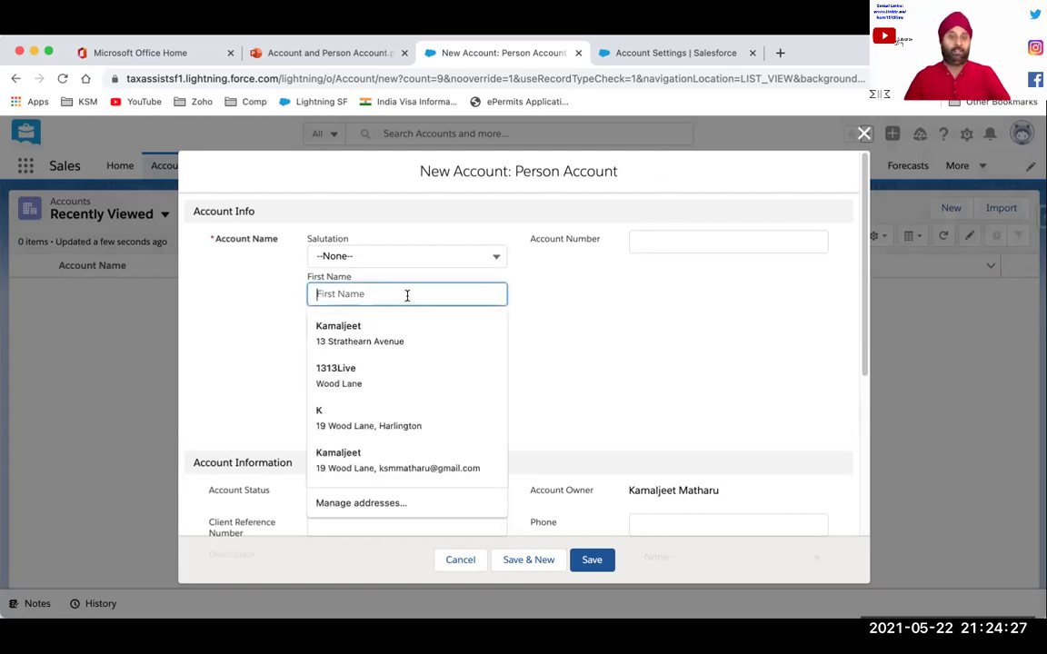
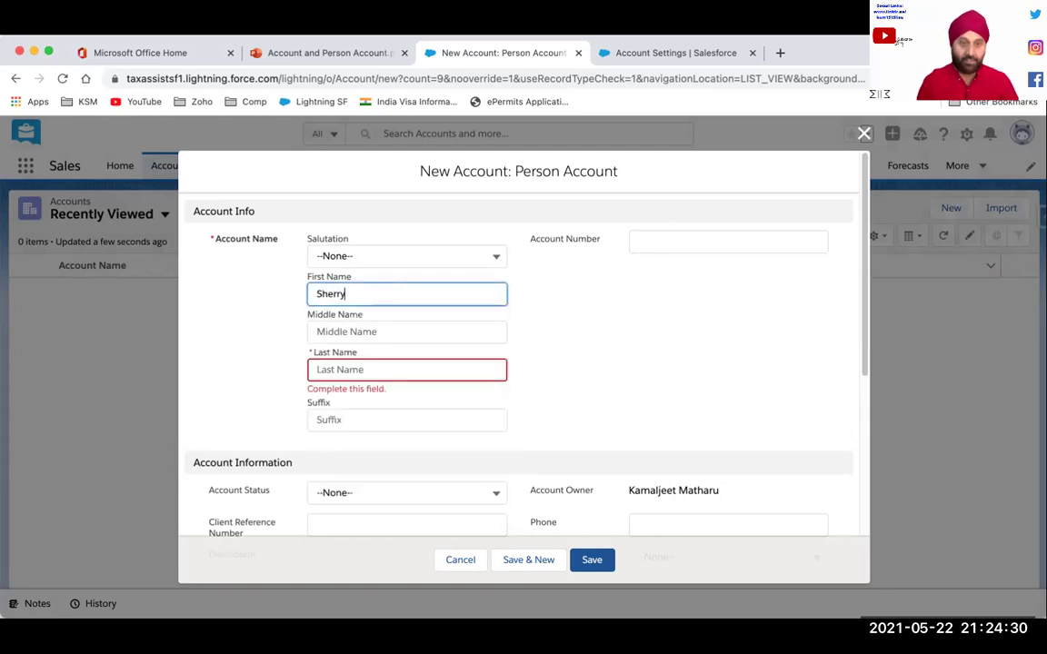
key(Tab)
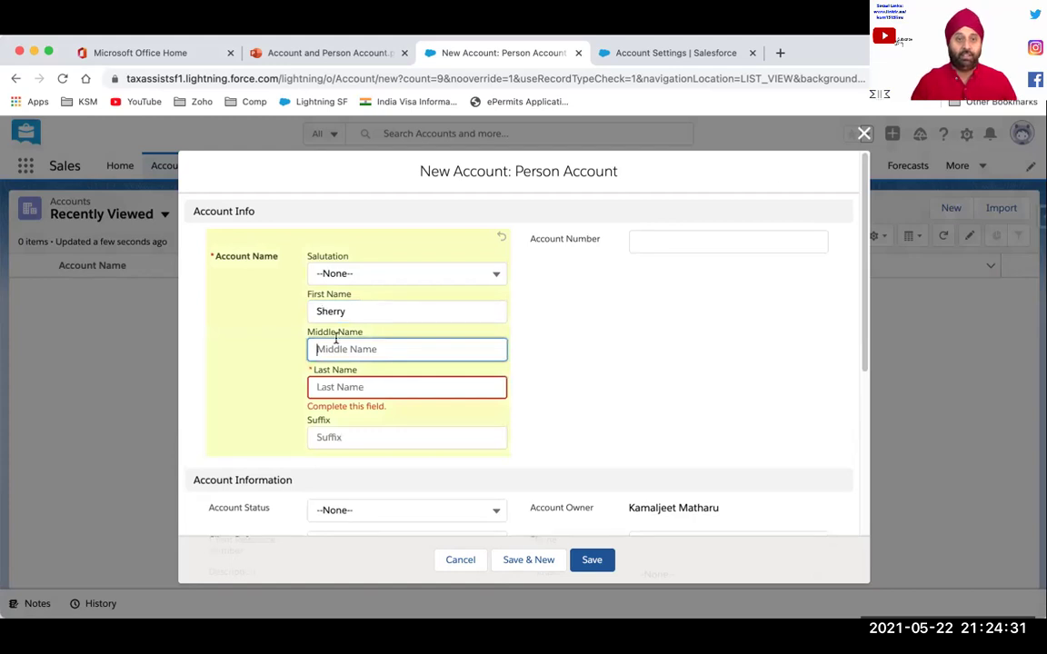
key(Tab)
click(450, 274)
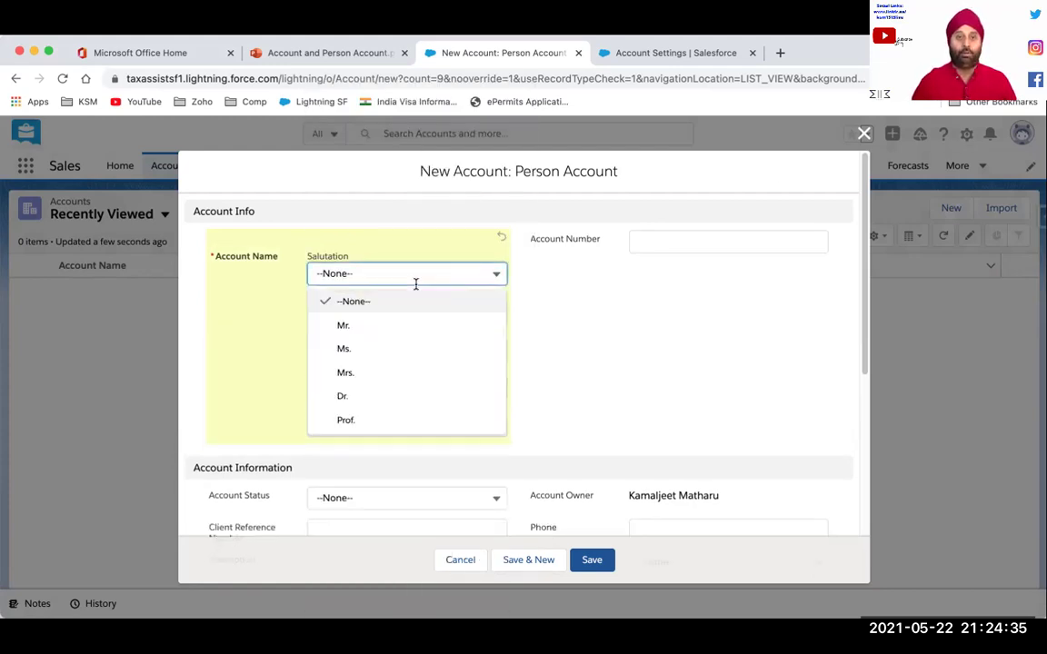
click(348, 323)
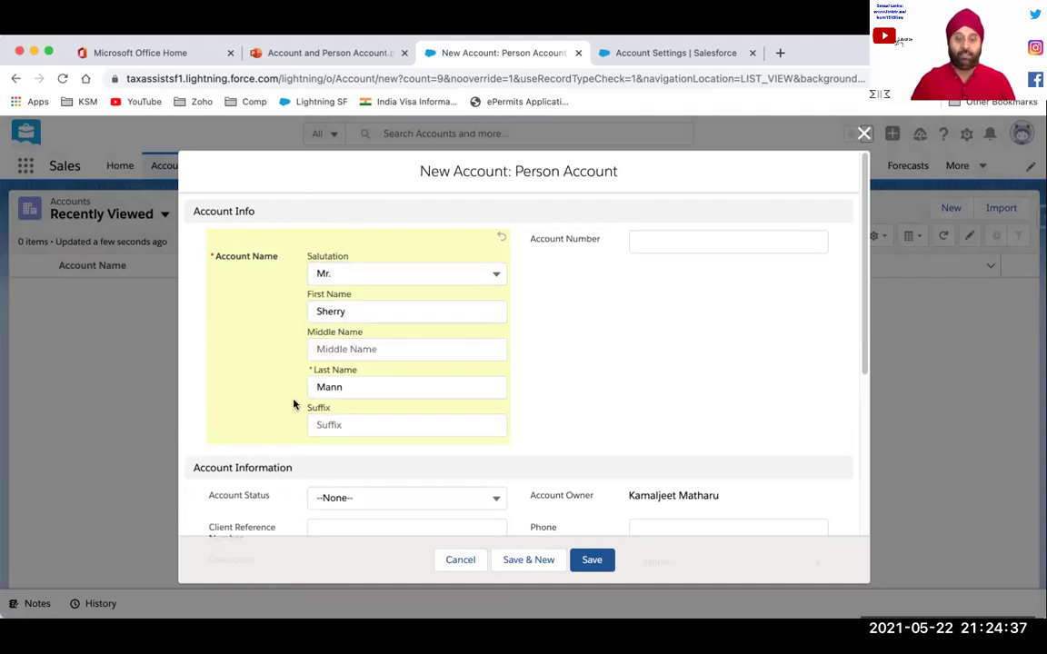
Set Account Status to Active and fill in the client reference number
scroll(293, 405, down, 5)
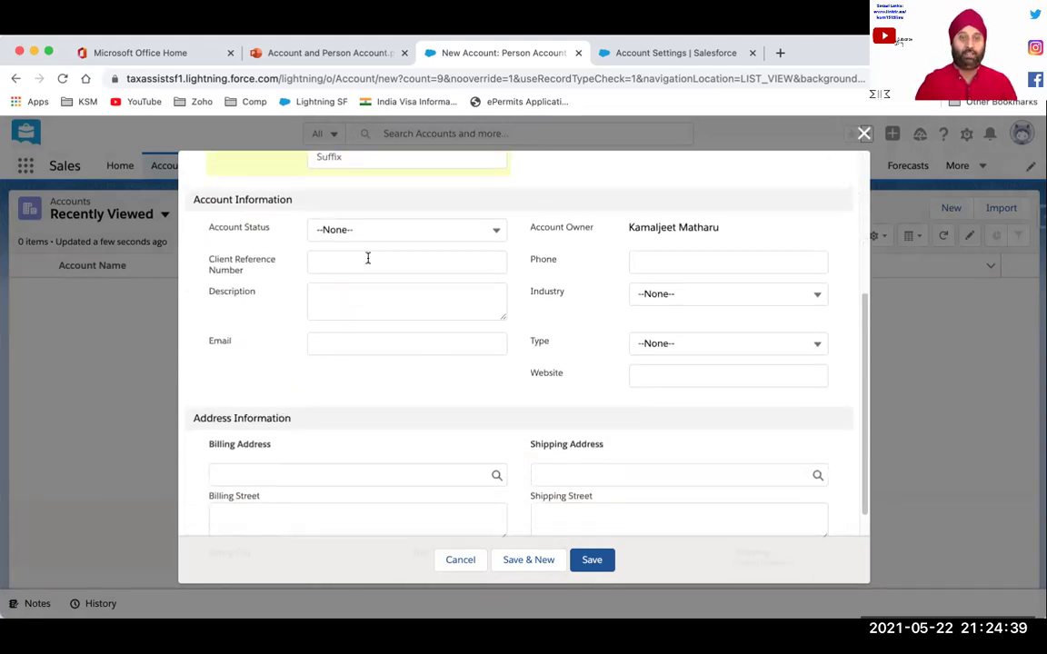
click(388, 238)
click(363, 305)
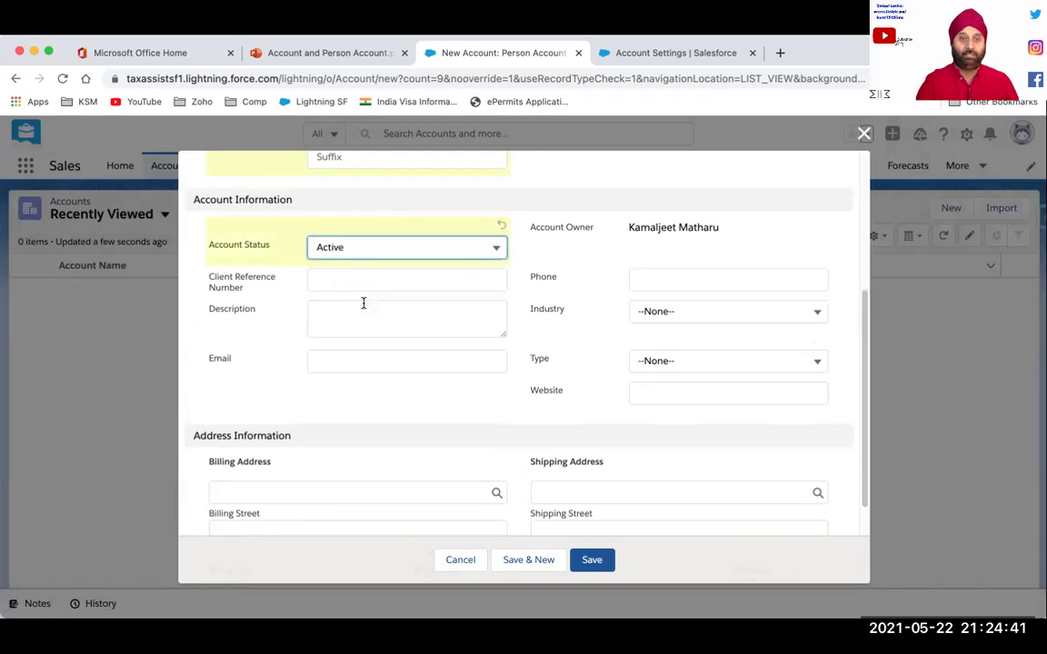
click(338, 282)
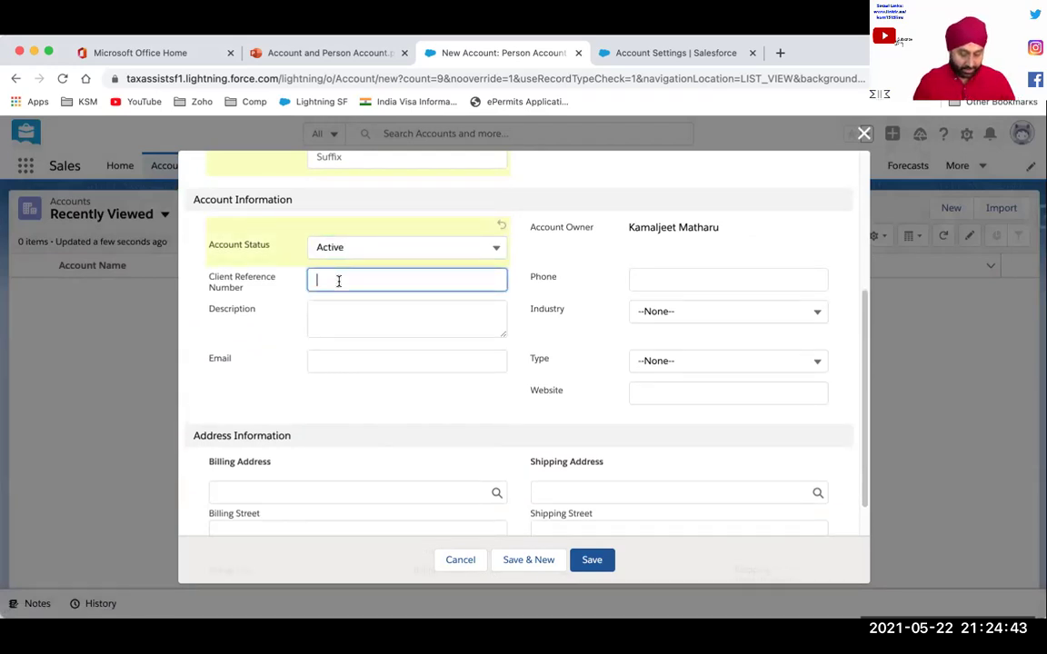
text(per001)
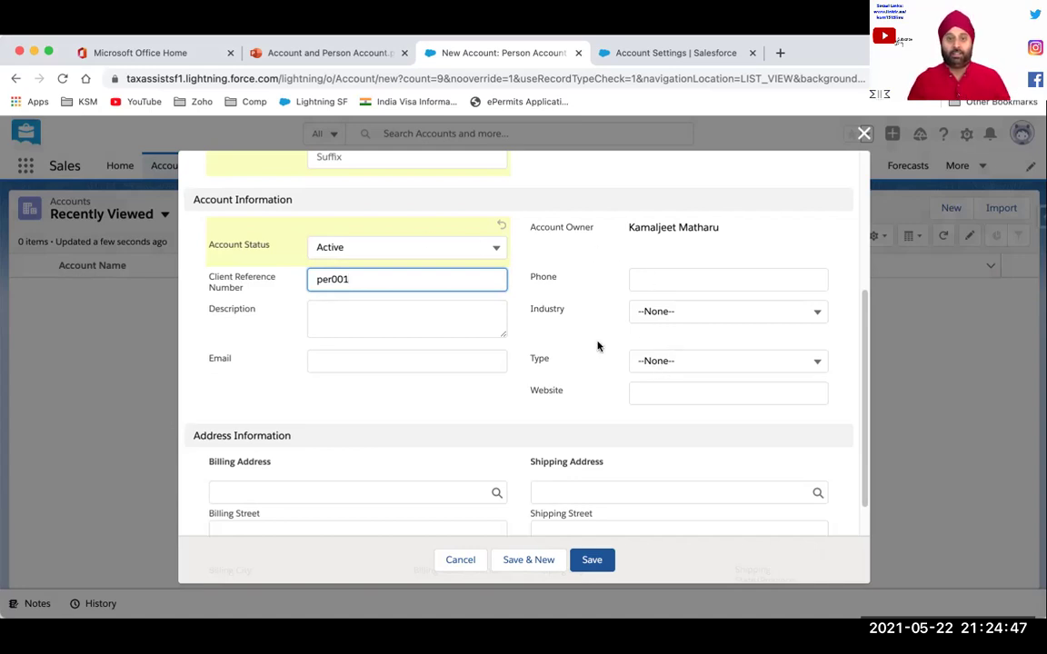
Enter the person's email address, replacing the stray quote with @
click(353, 363)
text(sh)
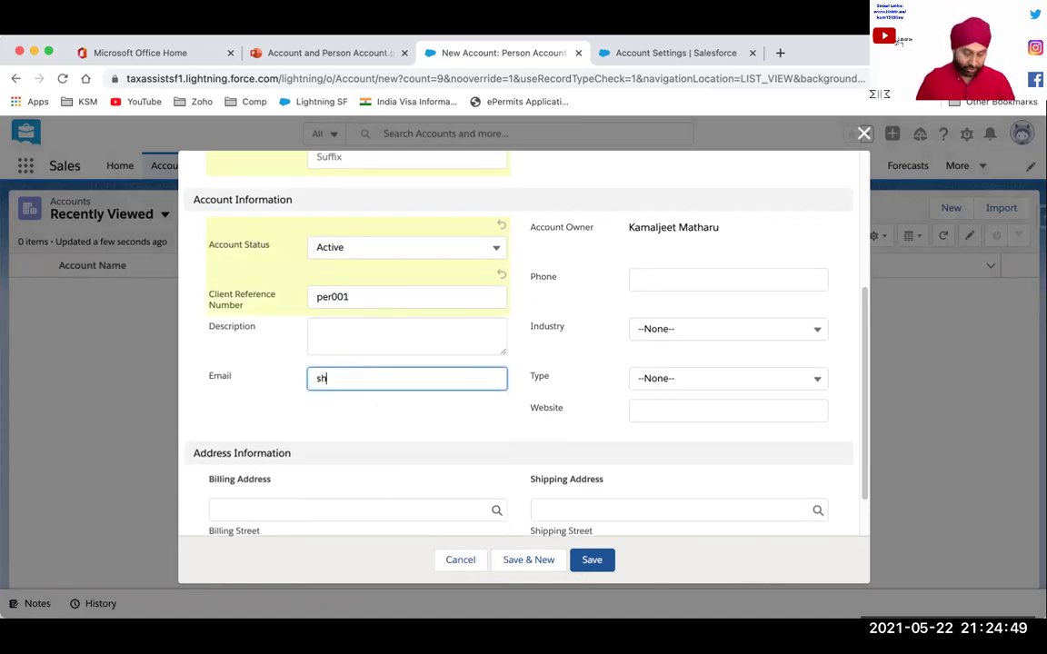
text(e)
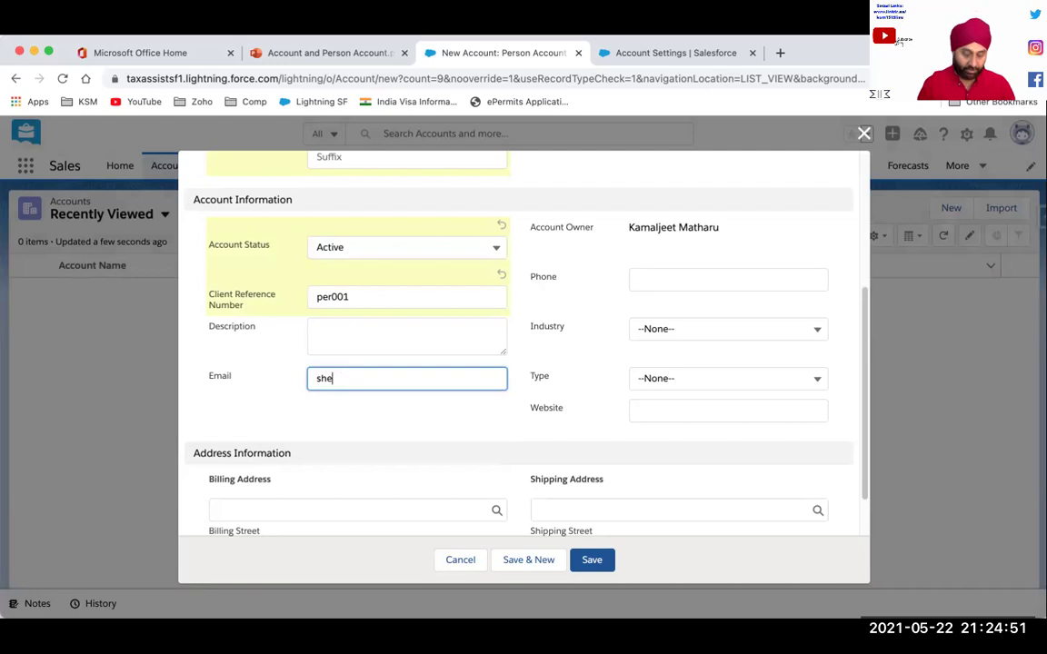
text(ery)
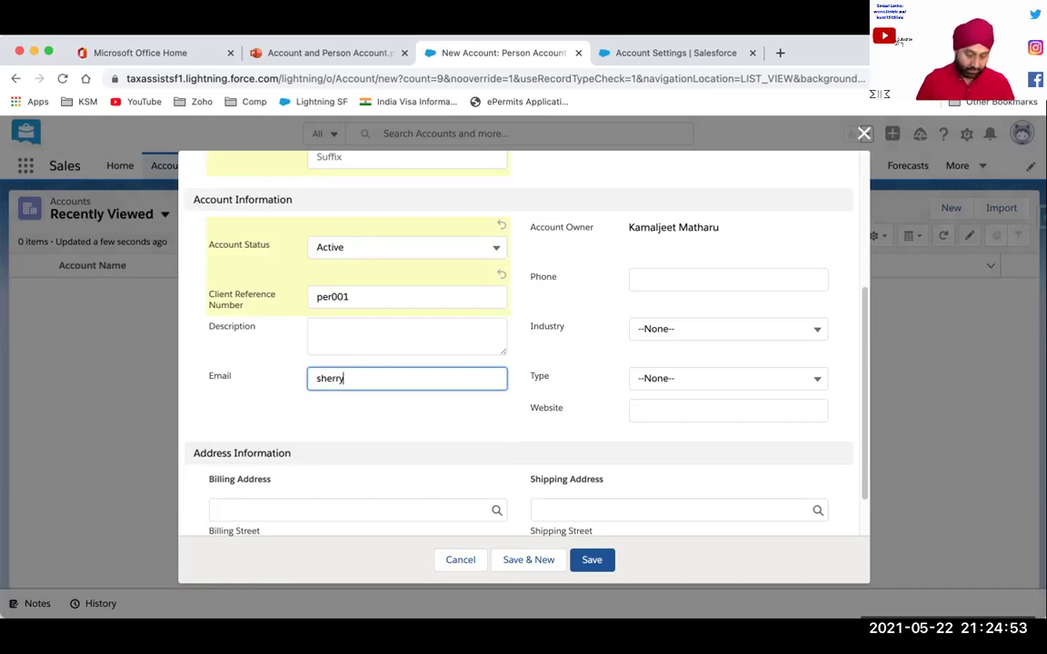
text(Tes)
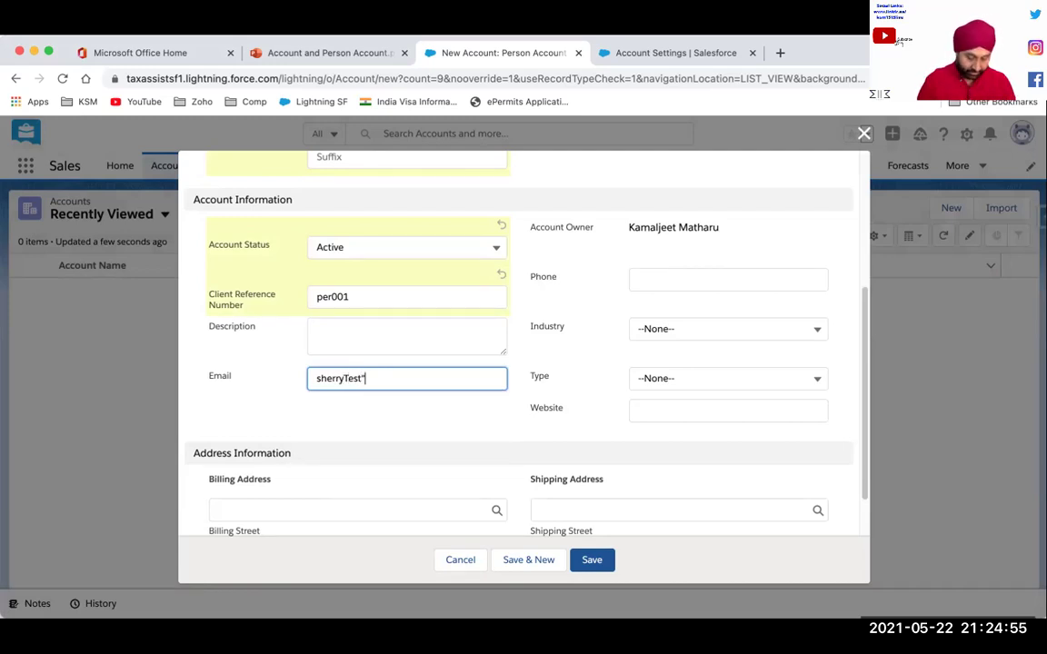
text(t"Testdomain)
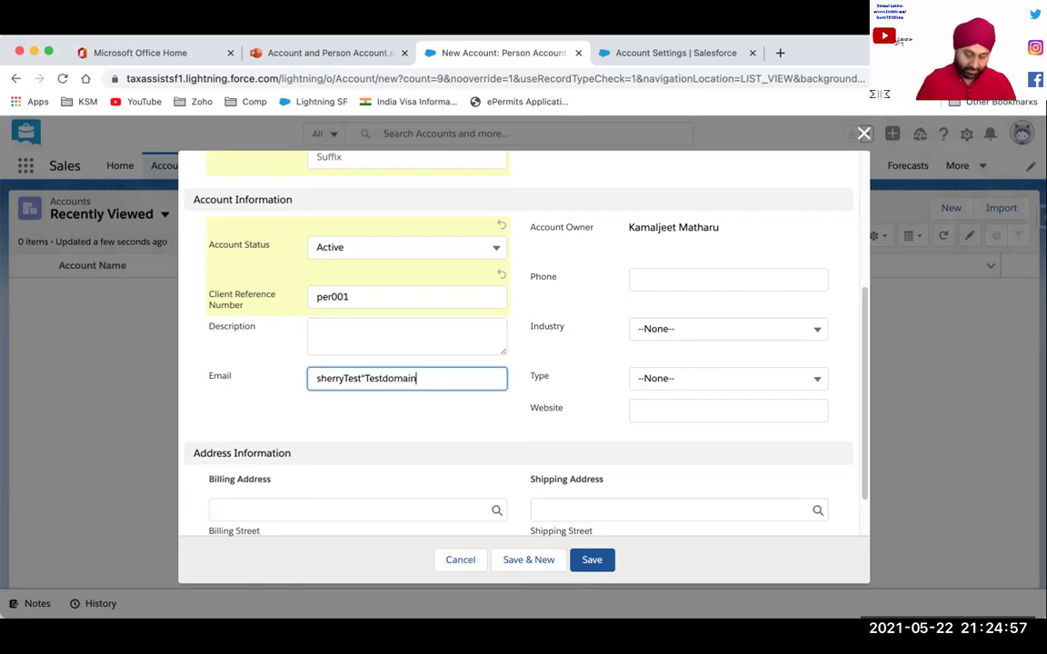
text(.com)
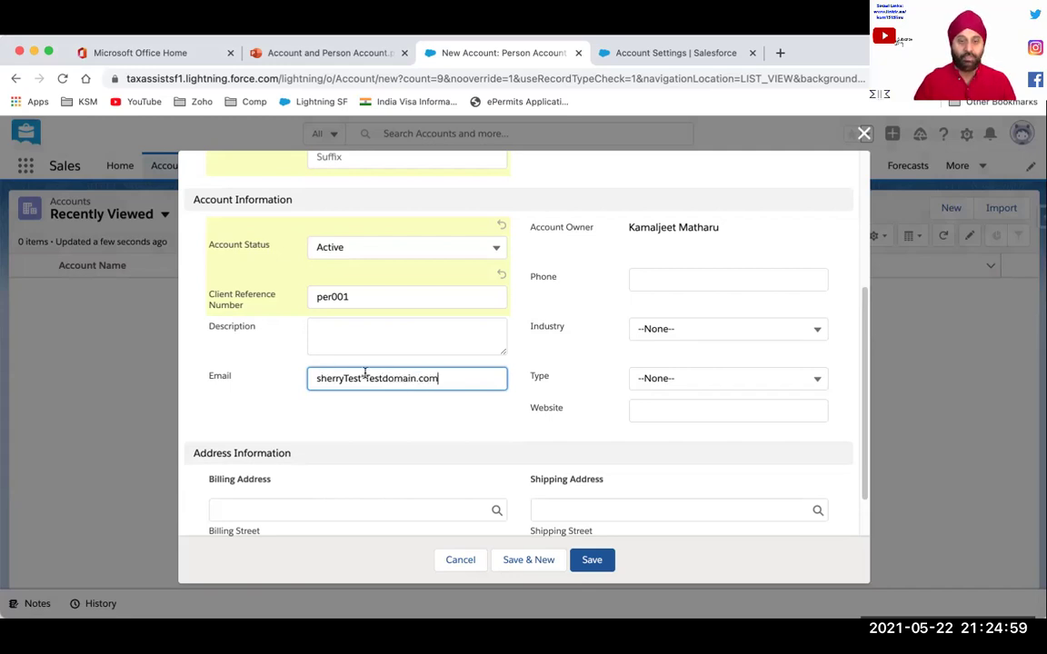
click(367, 378)
key(BackSpace)
text(@)
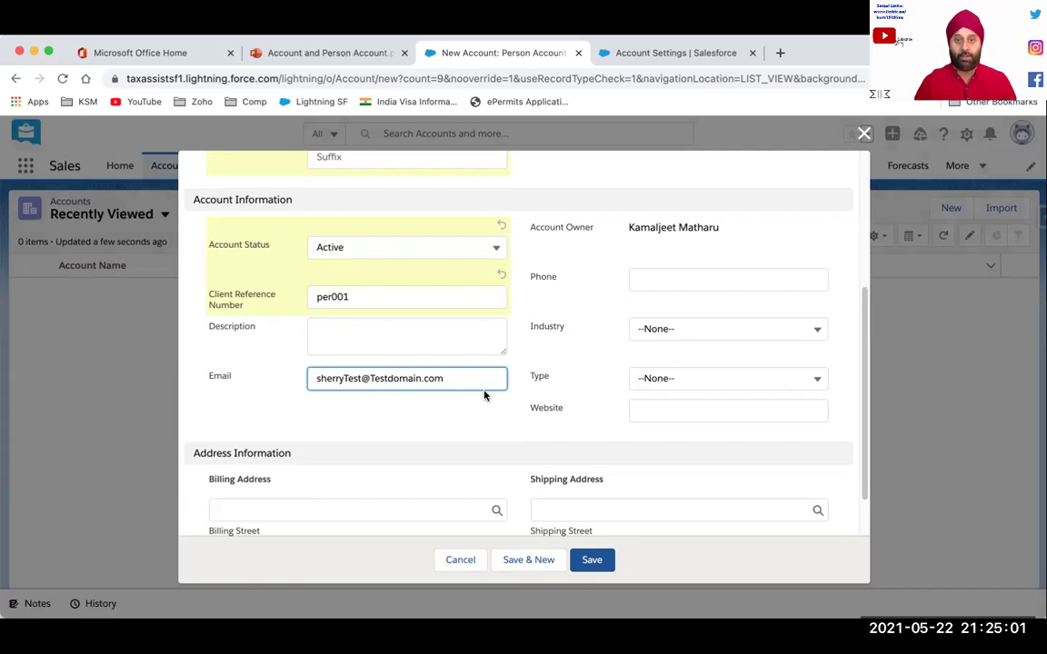
scroll(550, 409, down, 4)
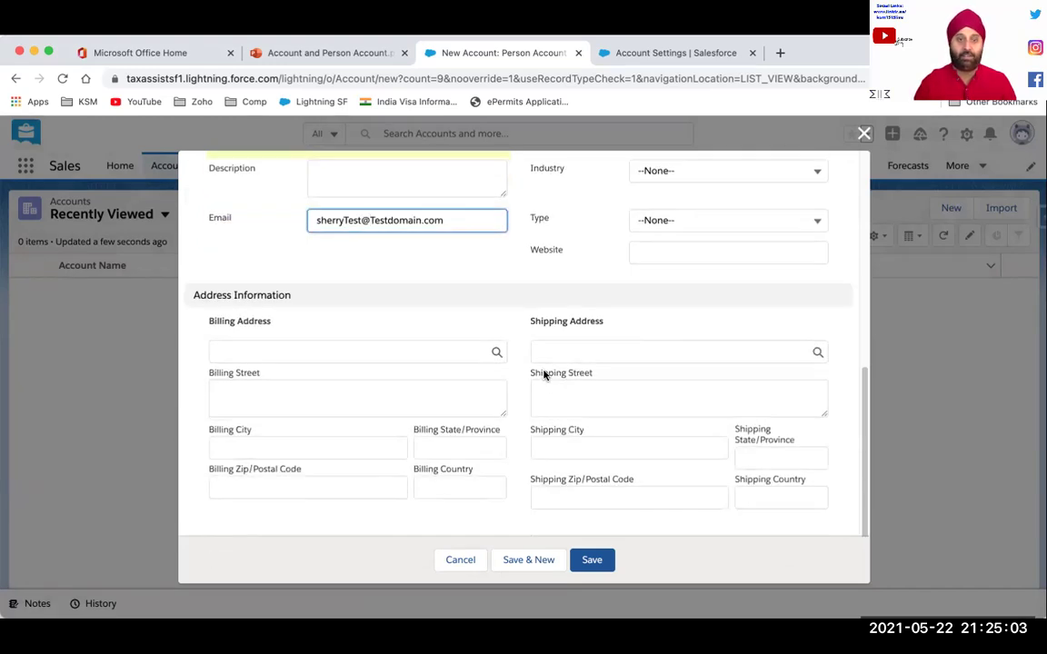
click(284, 320)
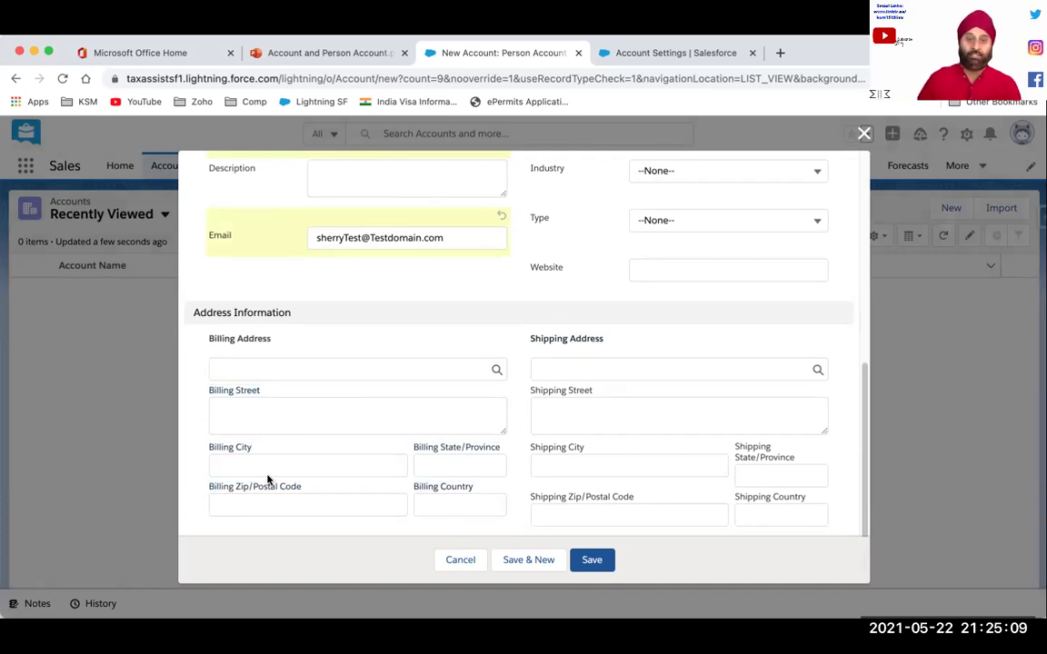
Save the person account, view its Details, then go back to the Accounts list
click(591, 562)
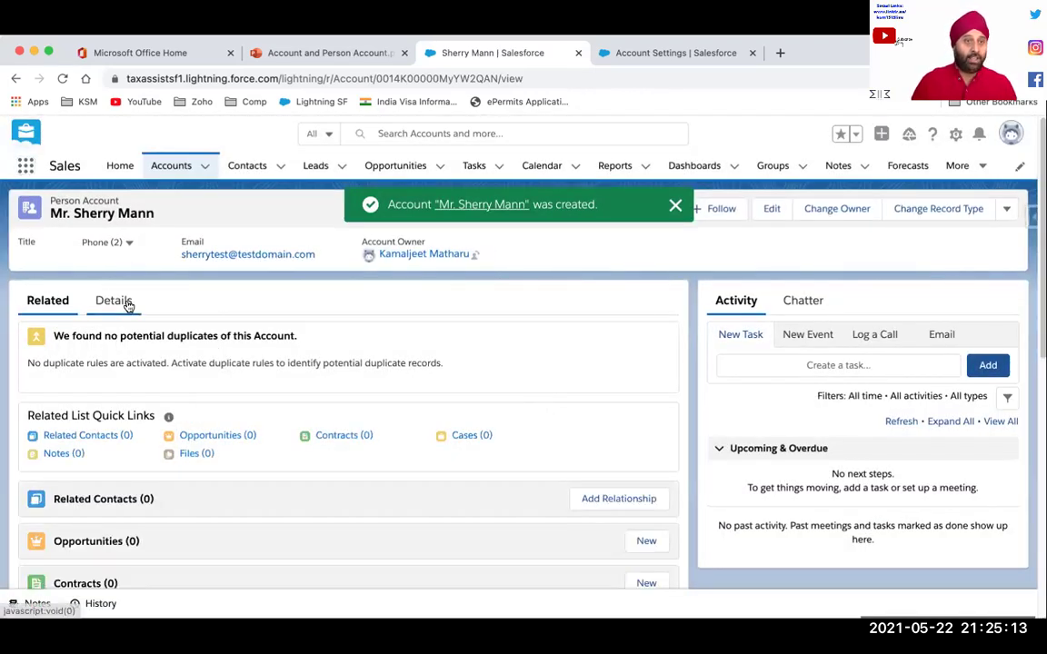
click(126, 305)
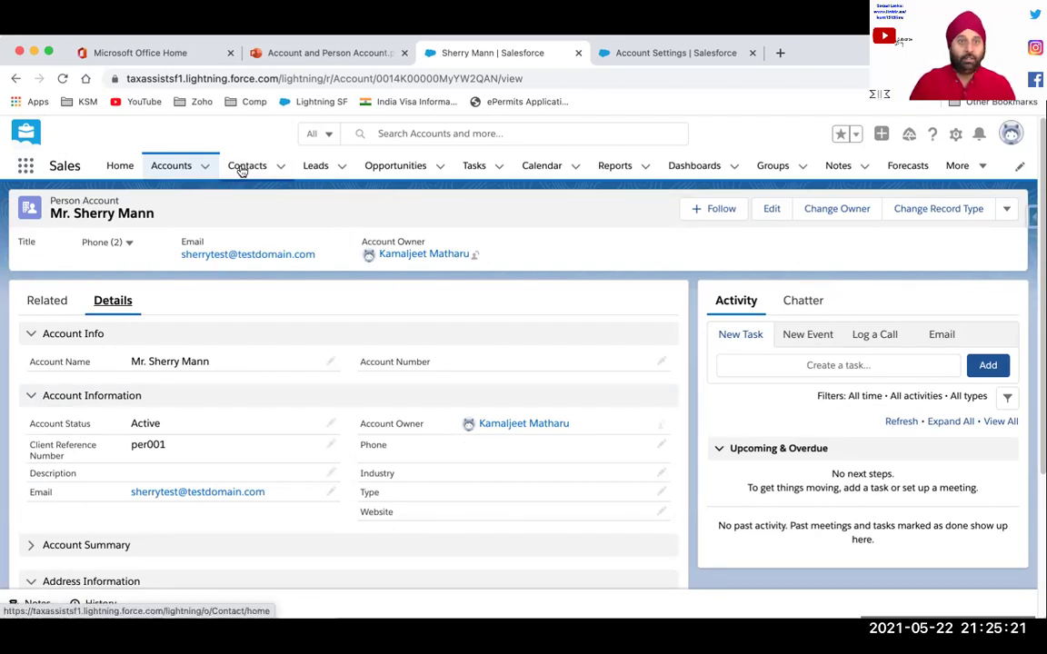
click(169, 169)
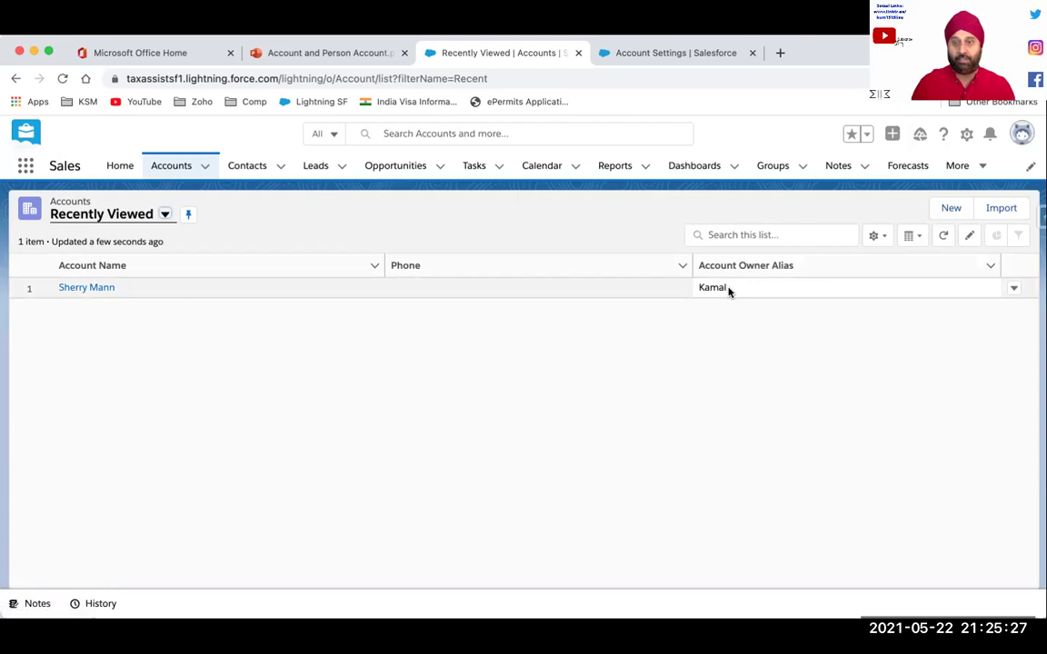
Start a new Customer account and name it 'ABC. Big Data Ltd'
click(205, 166)
click(168, 194)
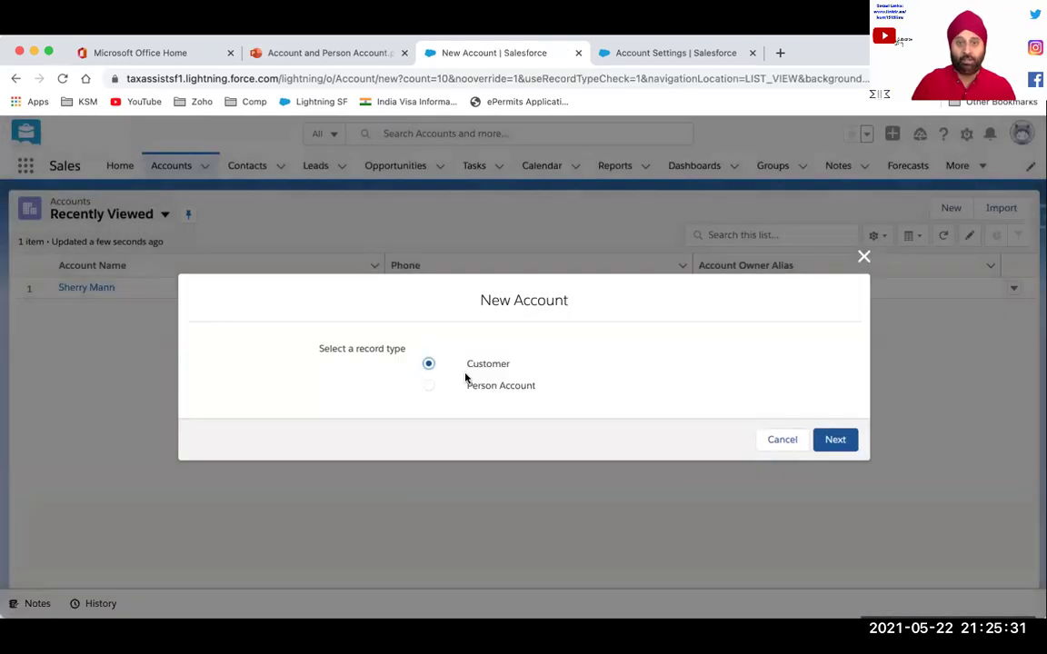
click(845, 446)
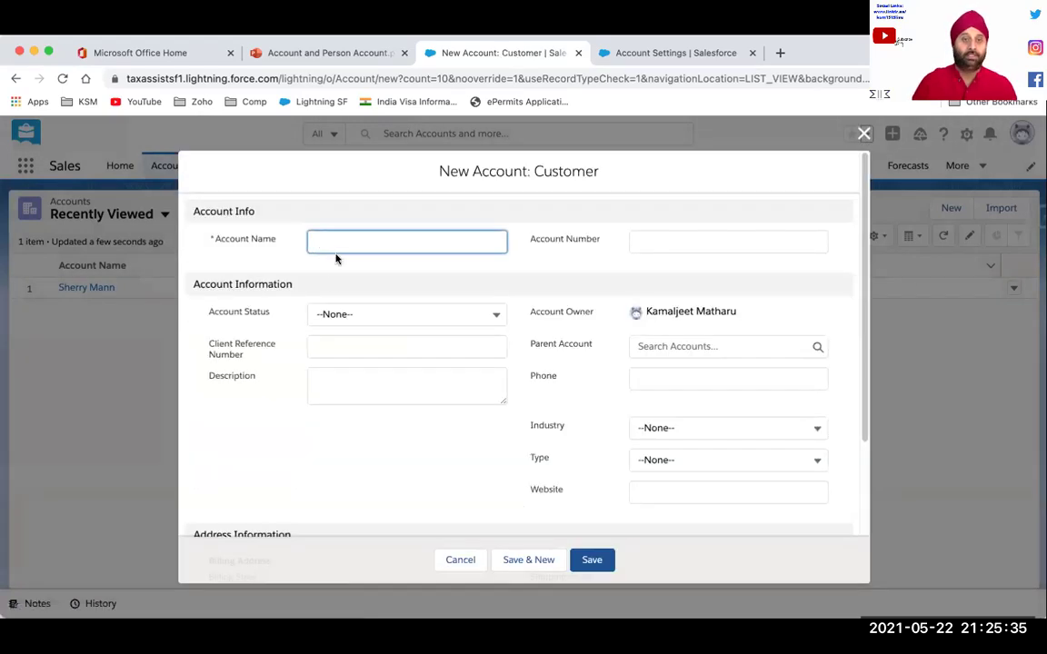
click(333, 239)
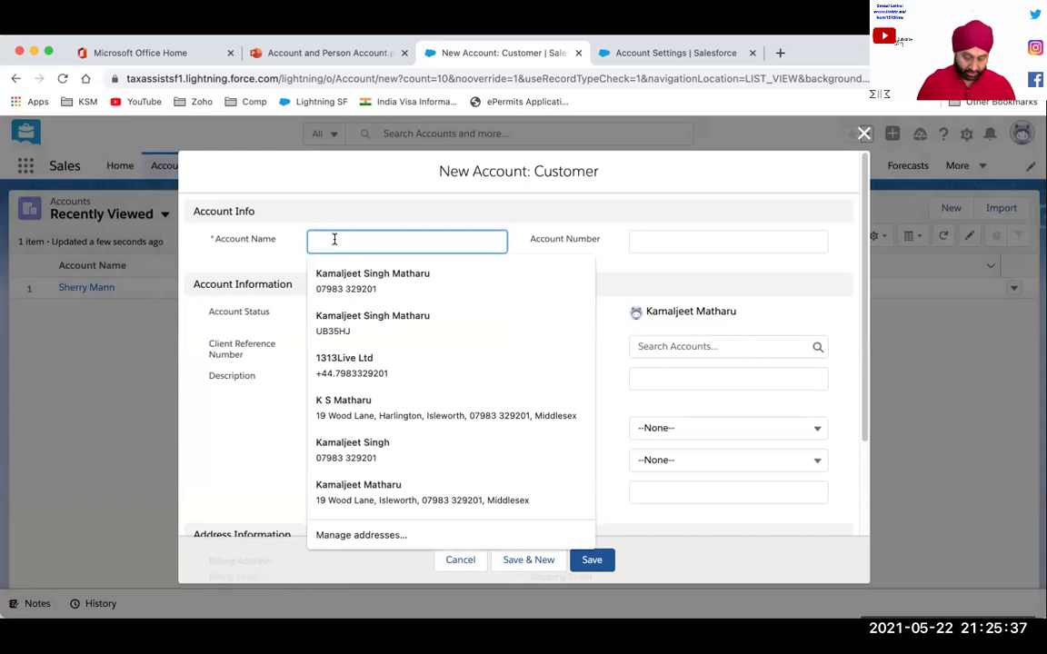
text(Big Data)
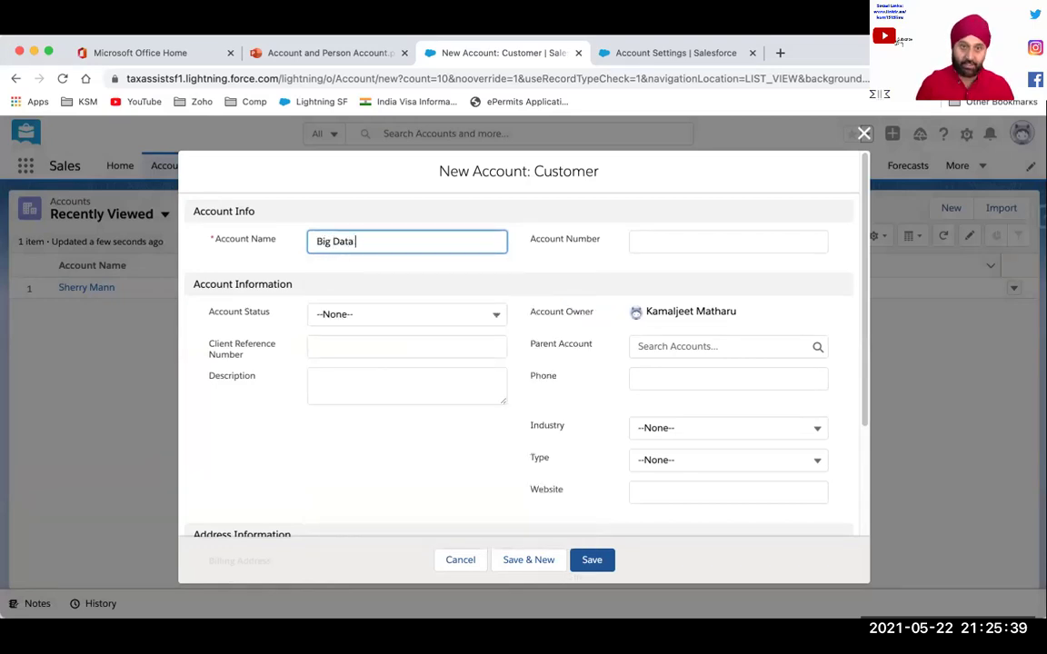
click(315, 241)
text(ABC.)
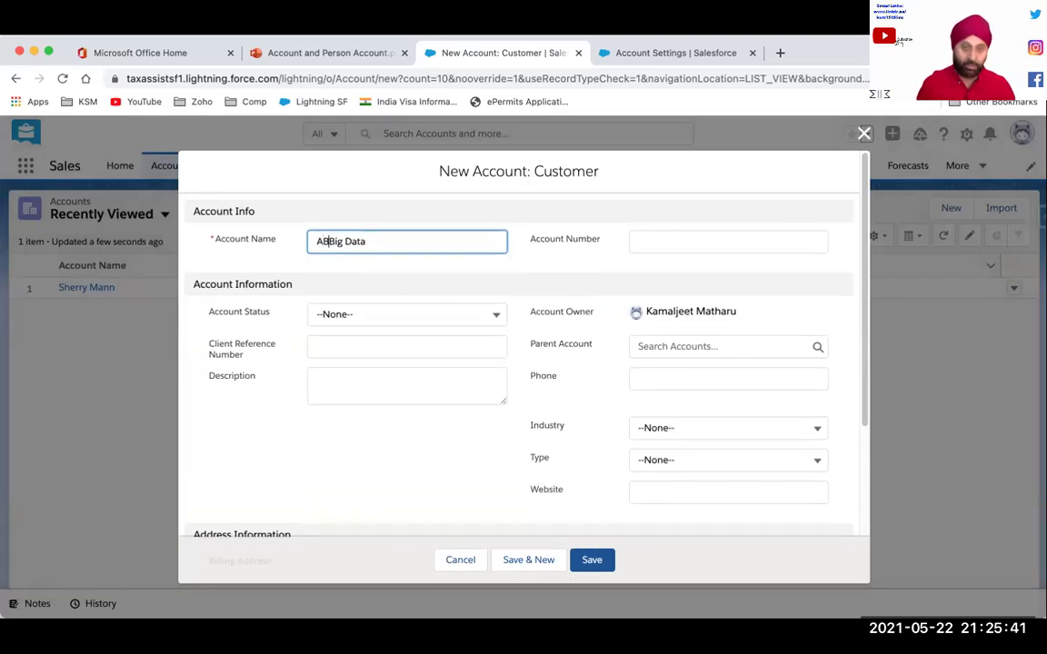
scroll(316, 241, down, 5)
scroll(316, 241, up, 5)
click(407, 233)
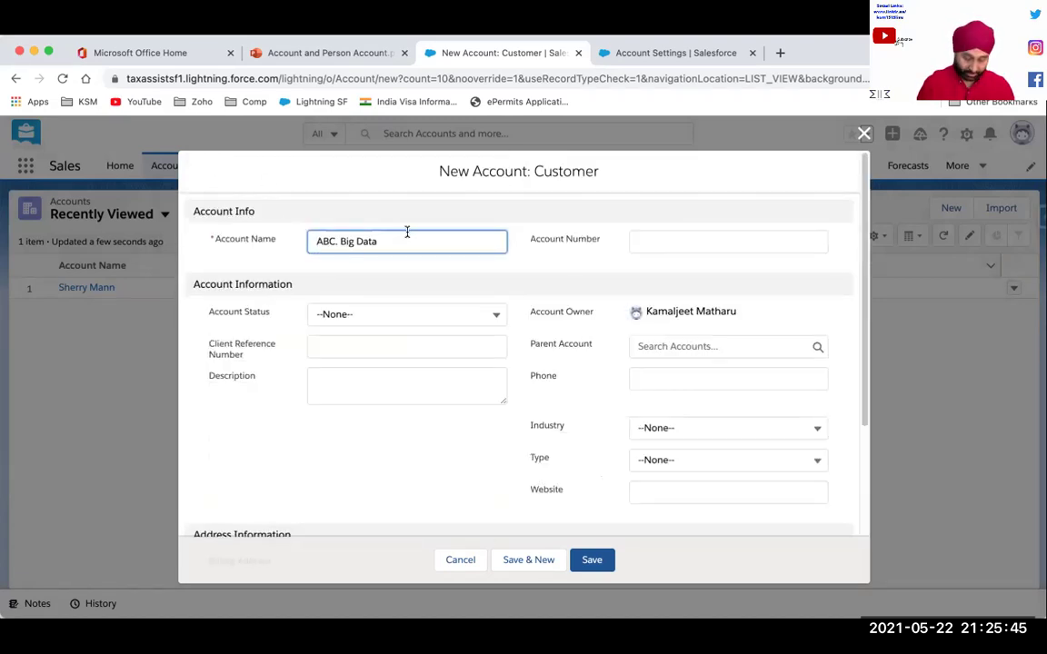
text(Ltd)
click(438, 301)
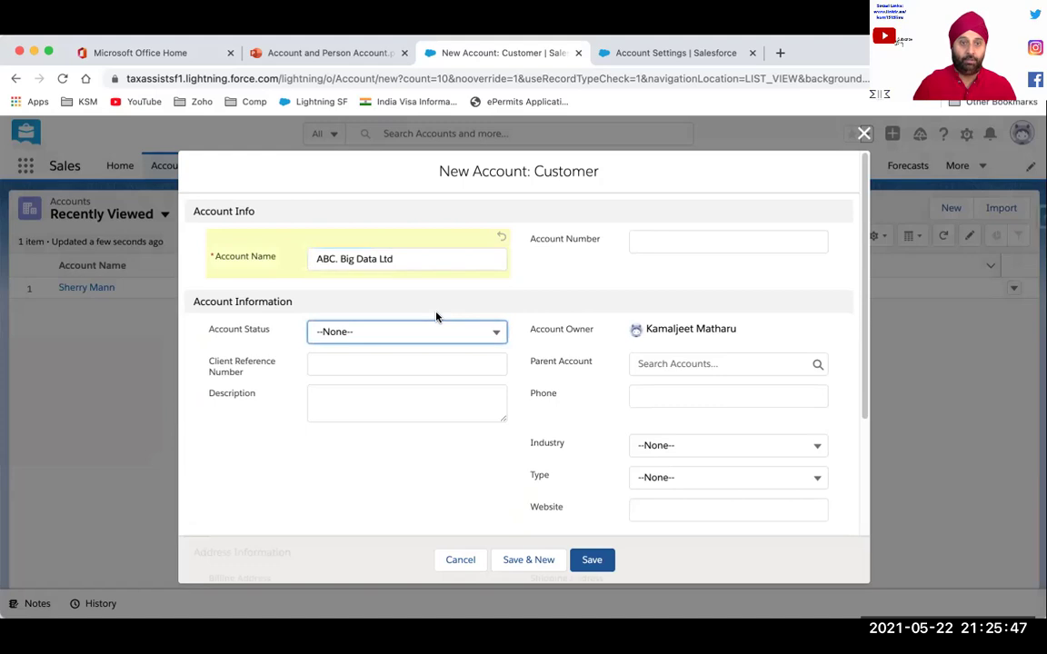
Set Account Status to Active and enter the client reference number
click(492, 331)
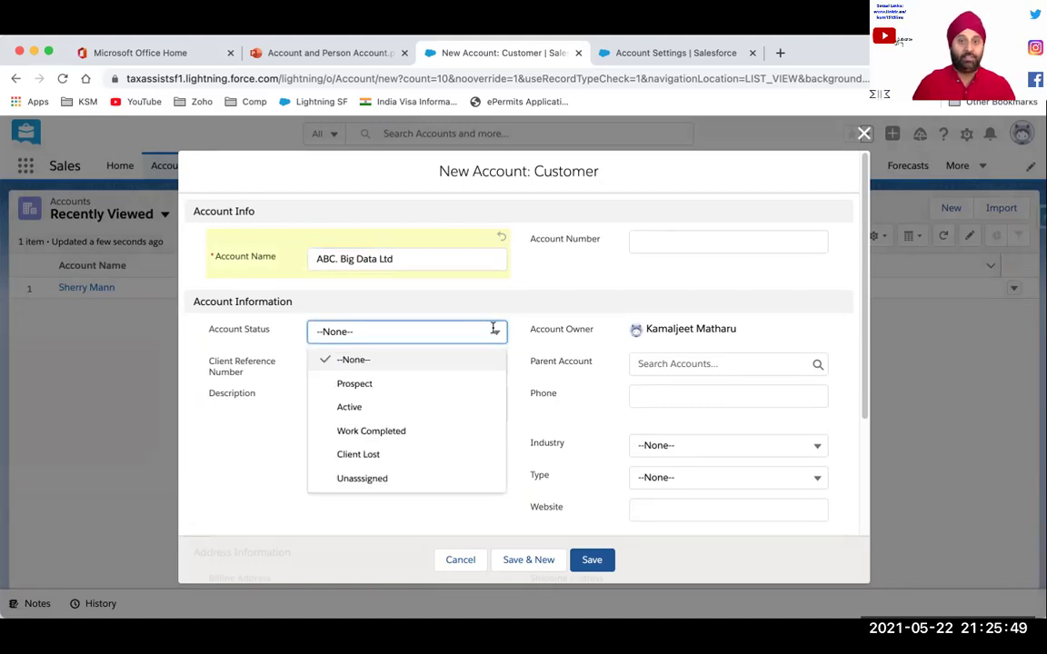
click(350, 409)
click(357, 390)
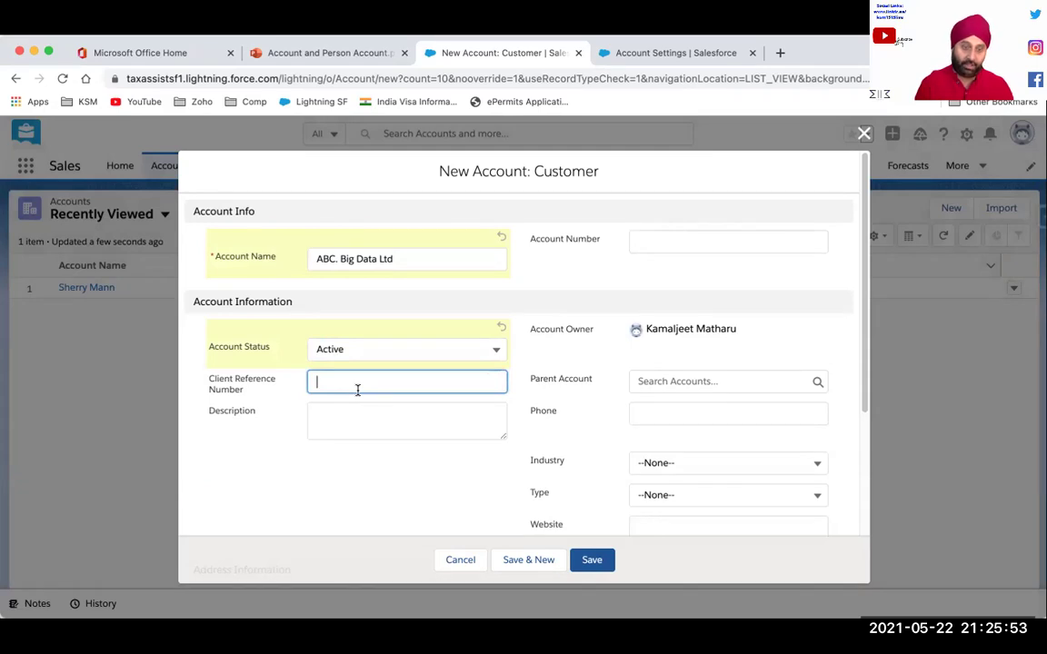
text(AC001)
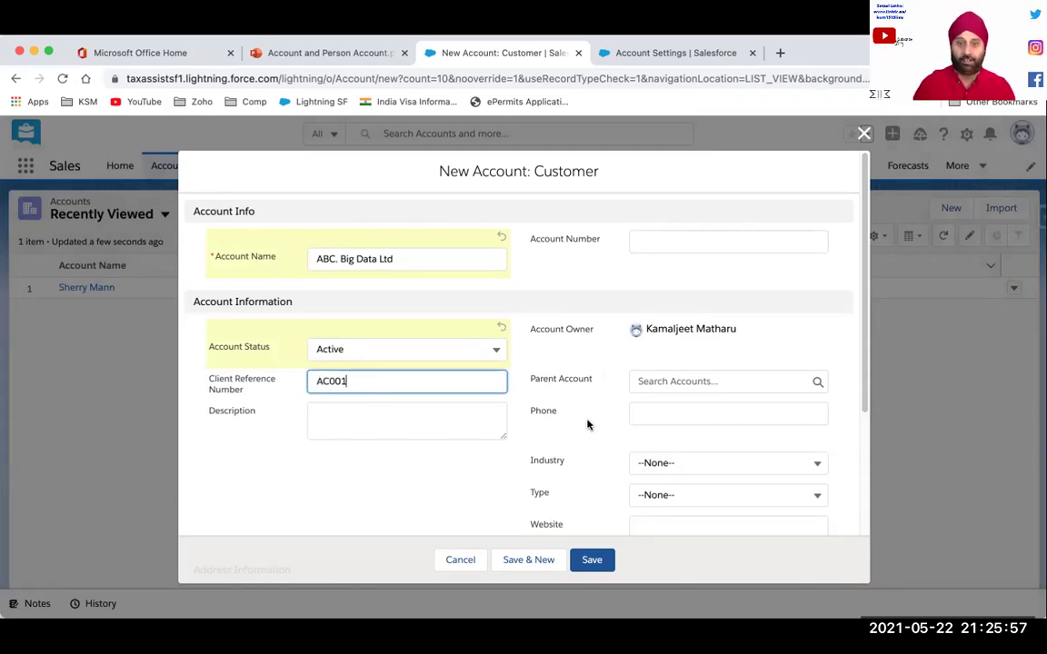
Leave Parent Account empty and Industry at --None-- while reviewing the form
scroll(585, 416, down, 2)
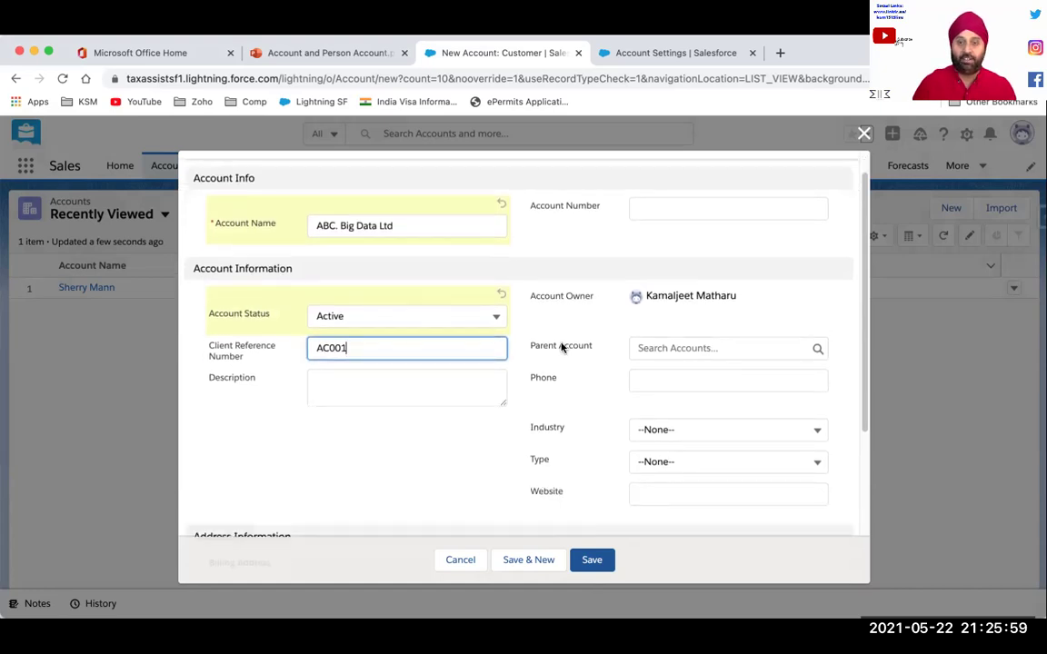
click(546, 347)
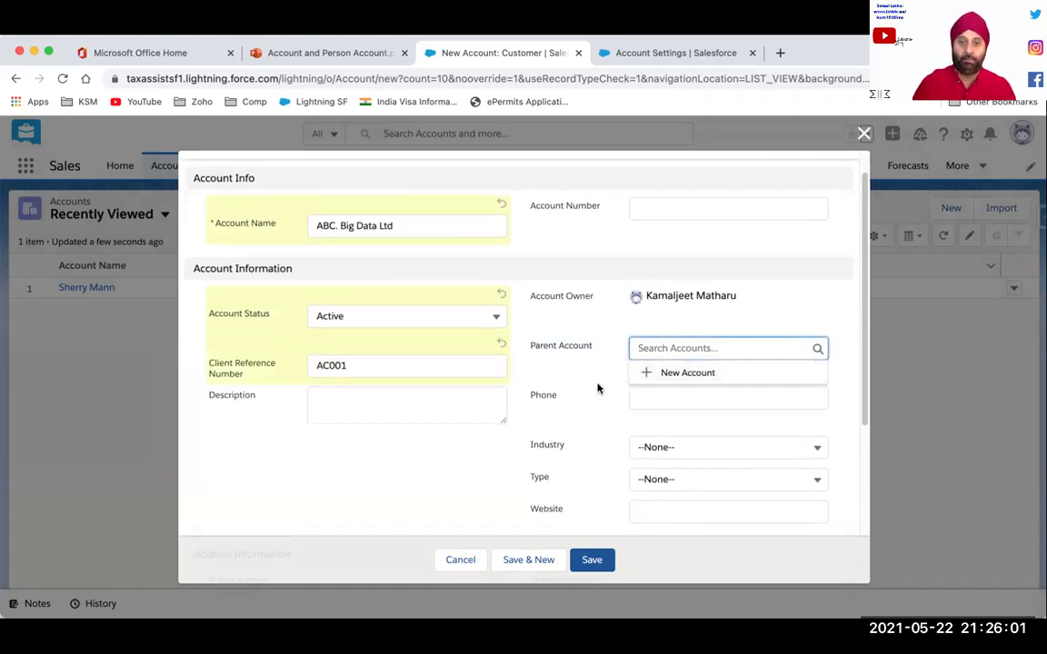
click(559, 373)
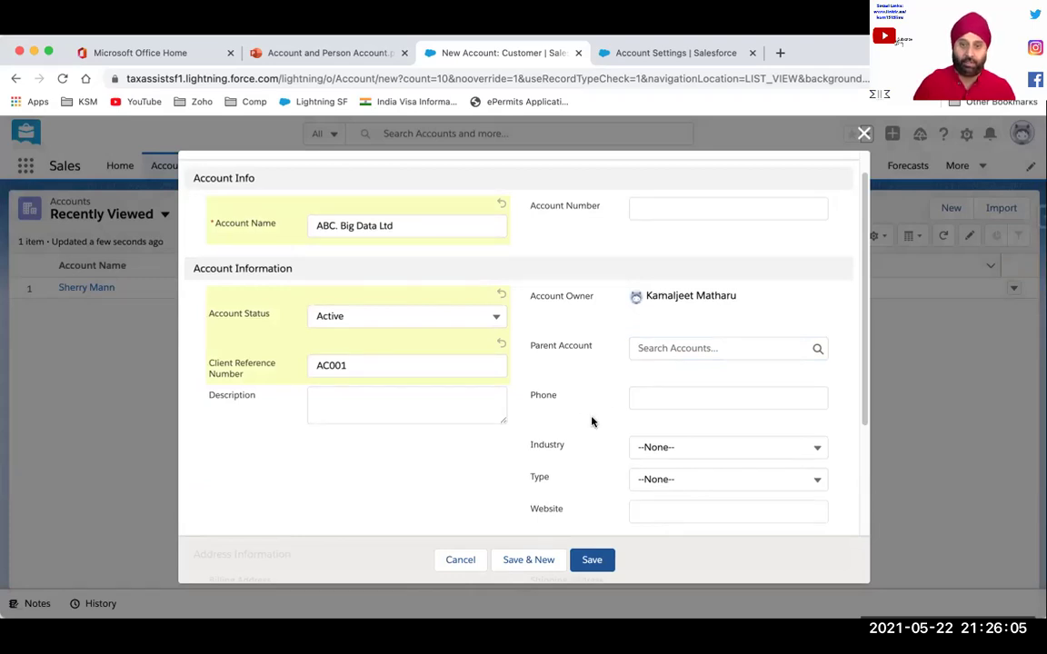
scroll(592, 422, down, 4)
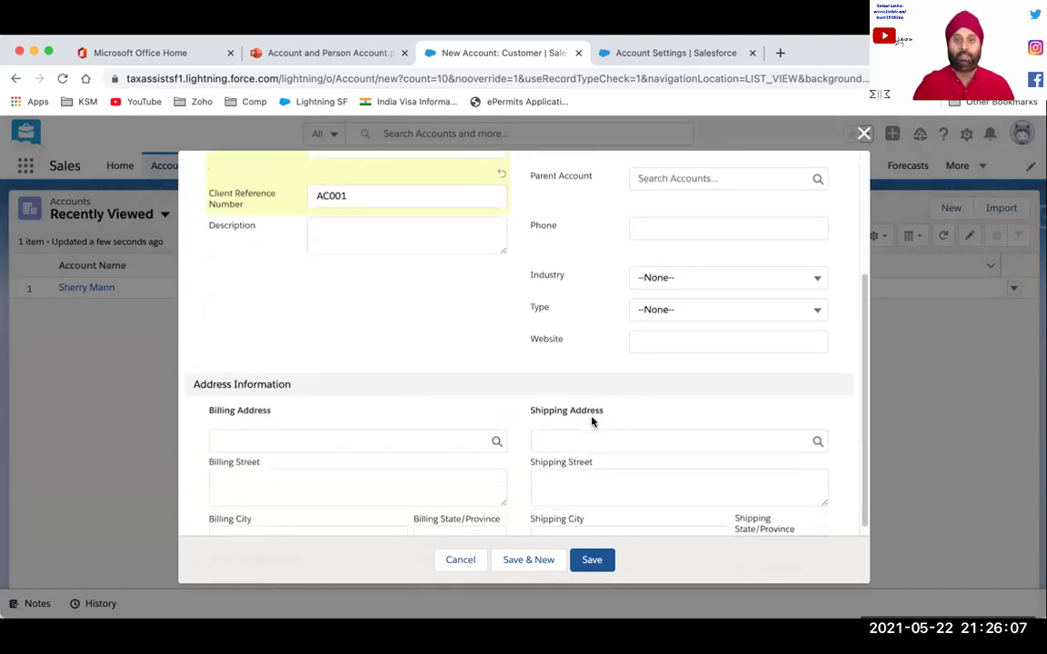
scroll(592, 420, down, 2)
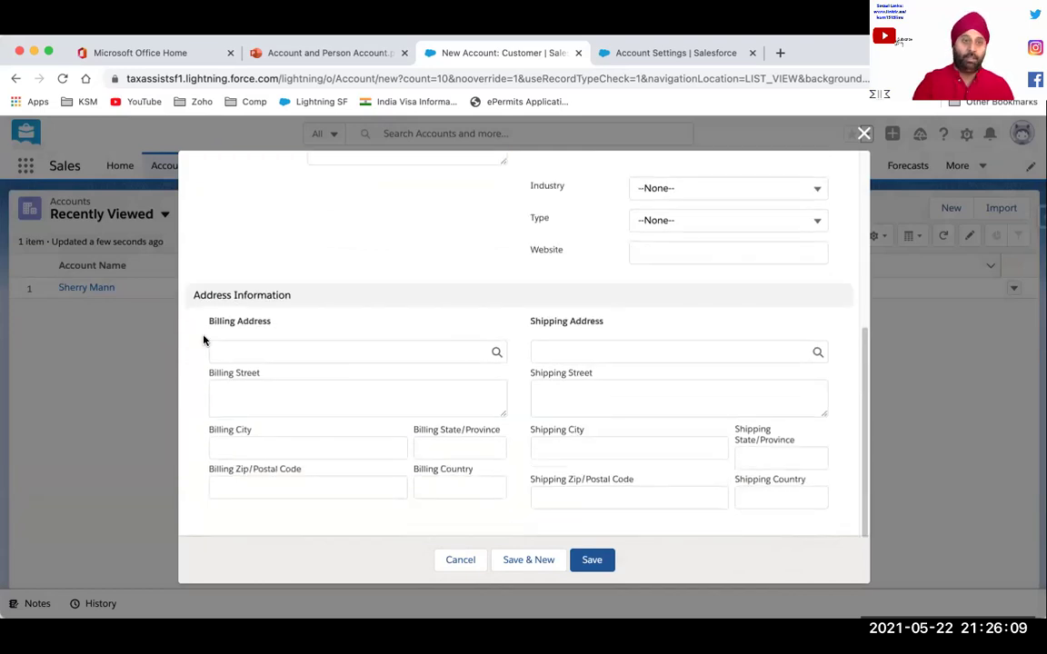
drag(545, 332, 608, 313)
scroll(619, 320, up, 3)
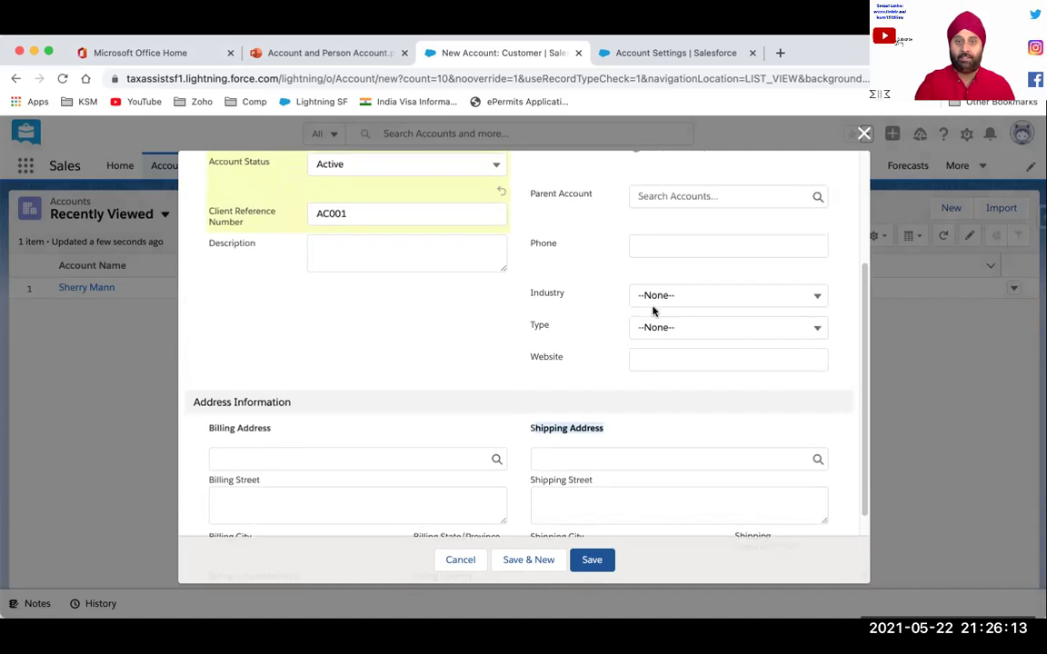
click(658, 300)
click(554, 334)
scroll(552, 336, up, 1)
scroll(551, 337, up, 3)
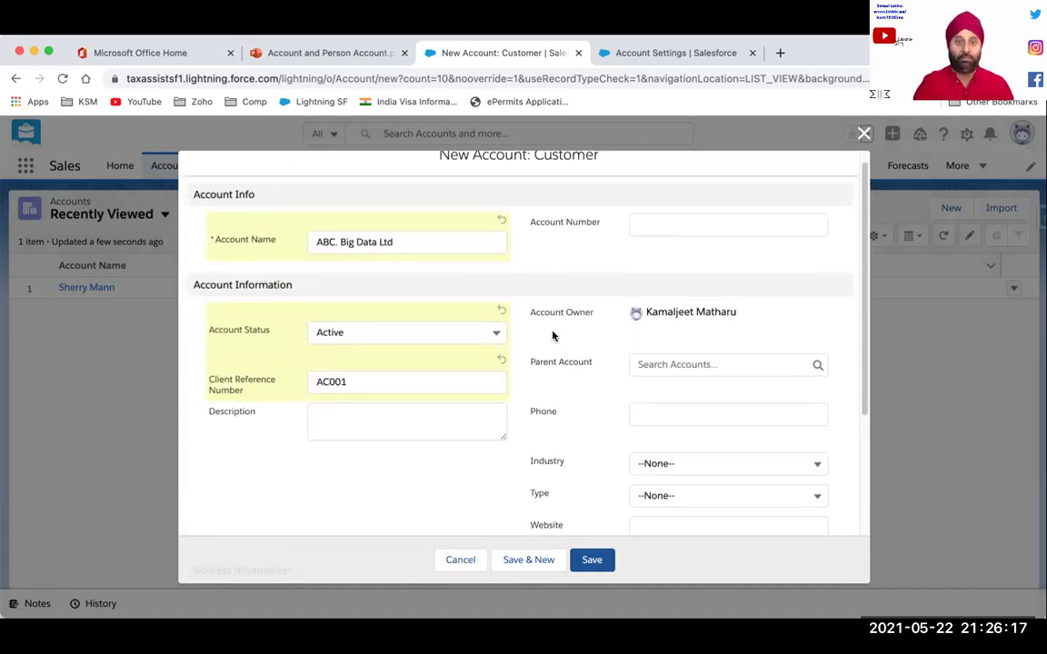
scroll(551, 336, down, 3)
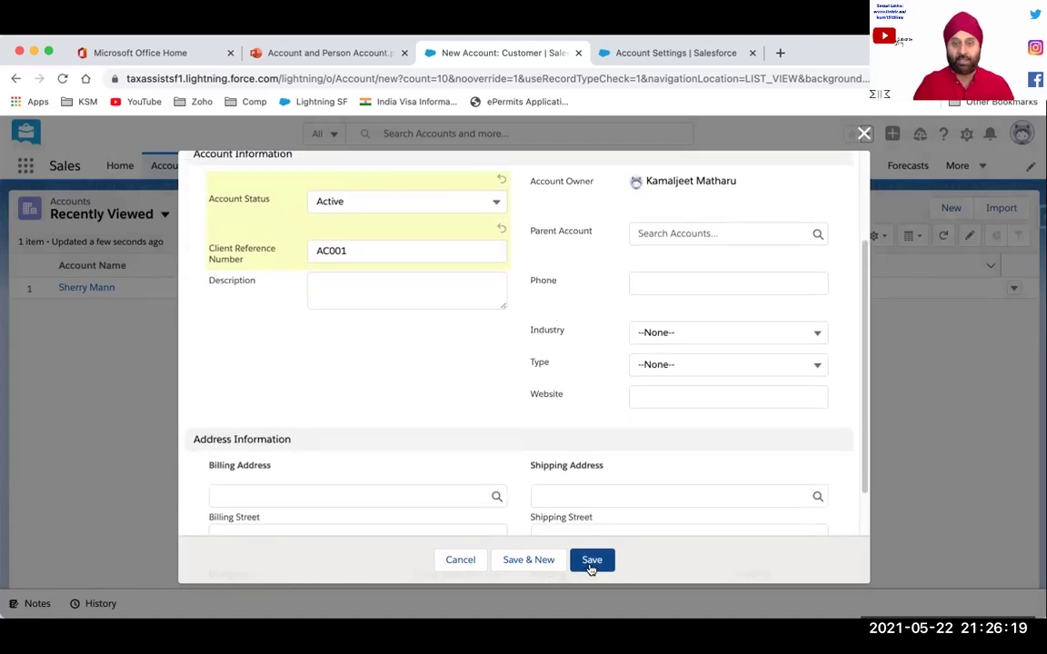
Save ABC. Big Data Ltd, view its details, and return to the Accounts list
click(592, 561)
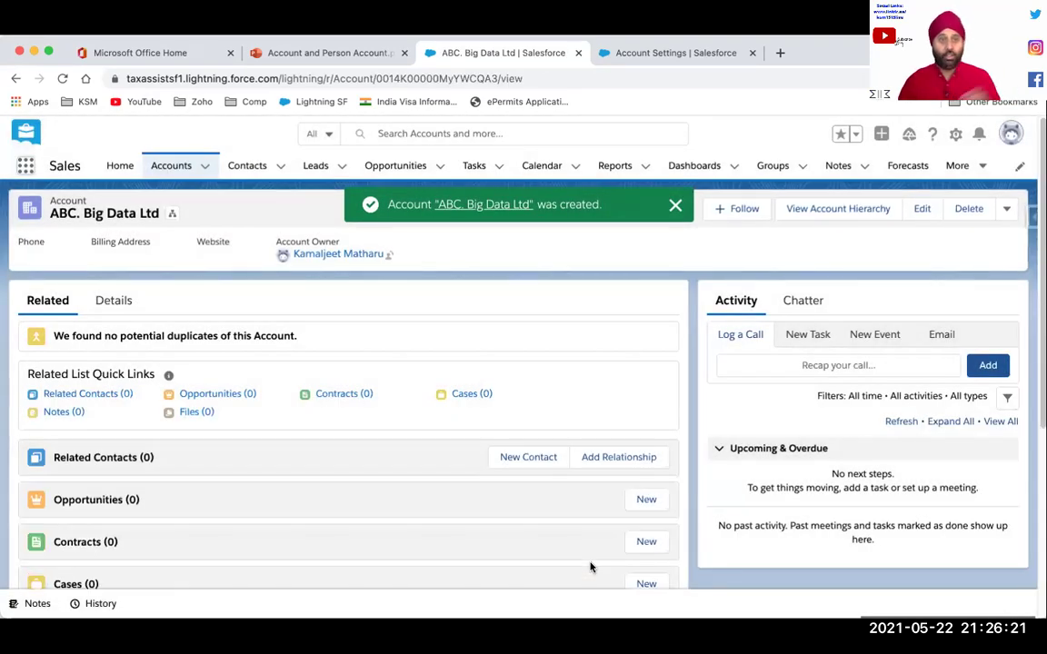
click(119, 303)
click(187, 168)
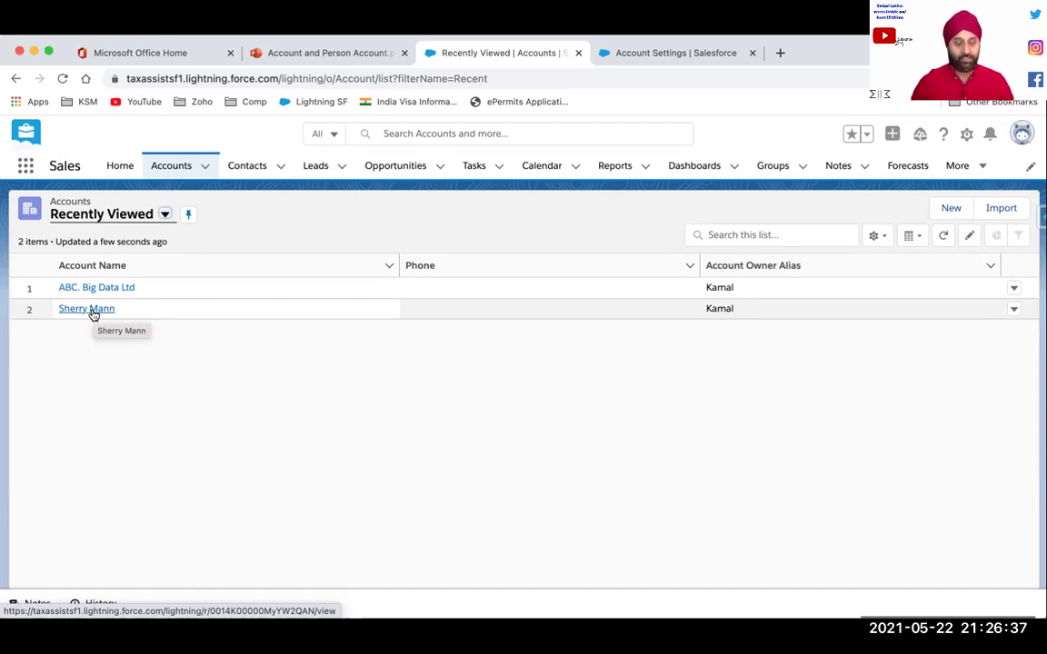
Switch the Contacts tab to the All Contacts list view showing 8 contacts
click(243, 166)
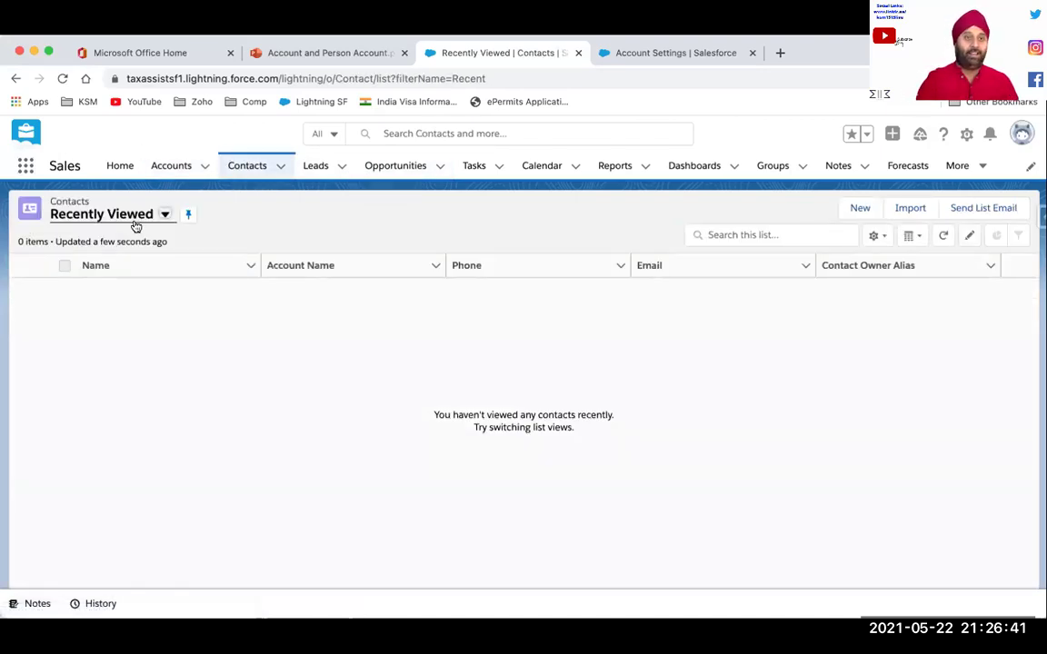
click(163, 215)
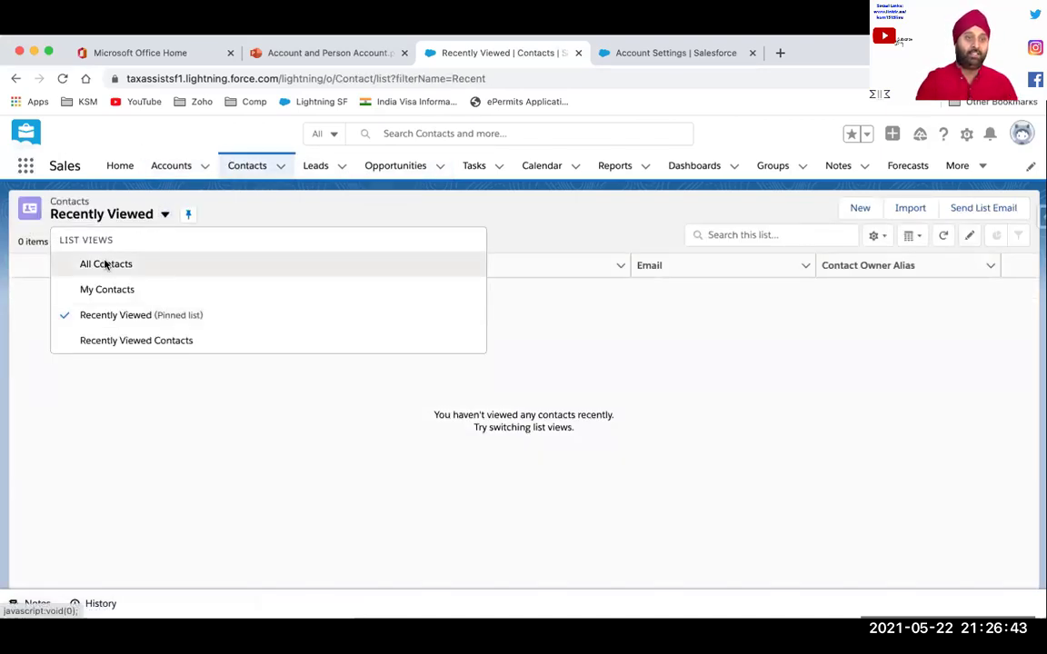
click(105, 264)
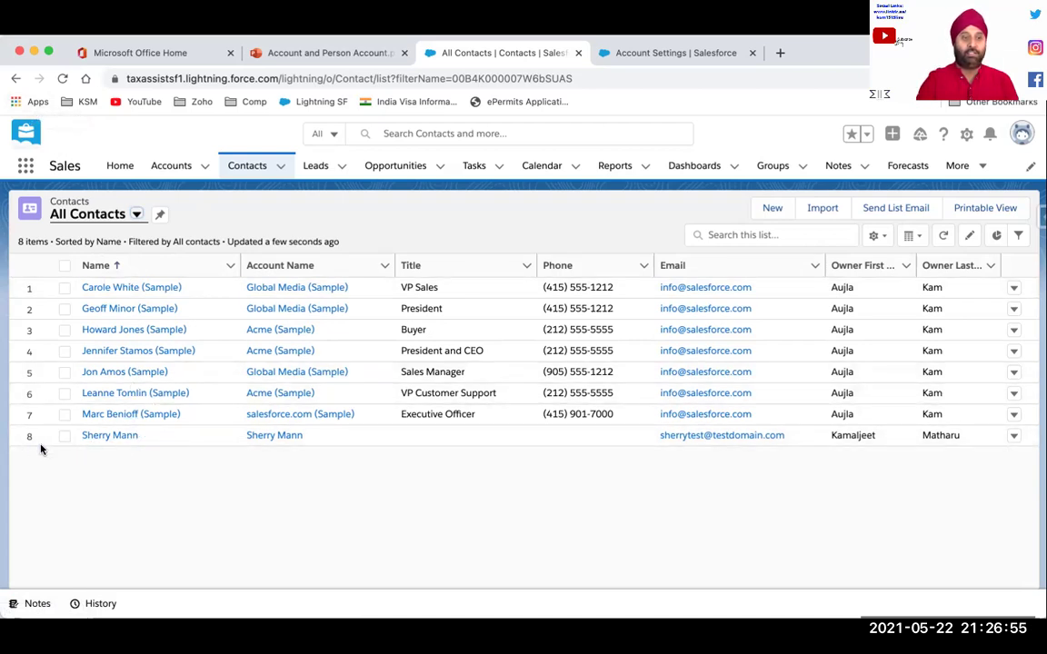
From the ABC. Big Data Ltd record, start a new contact and enter their first and last name
click(171, 165)
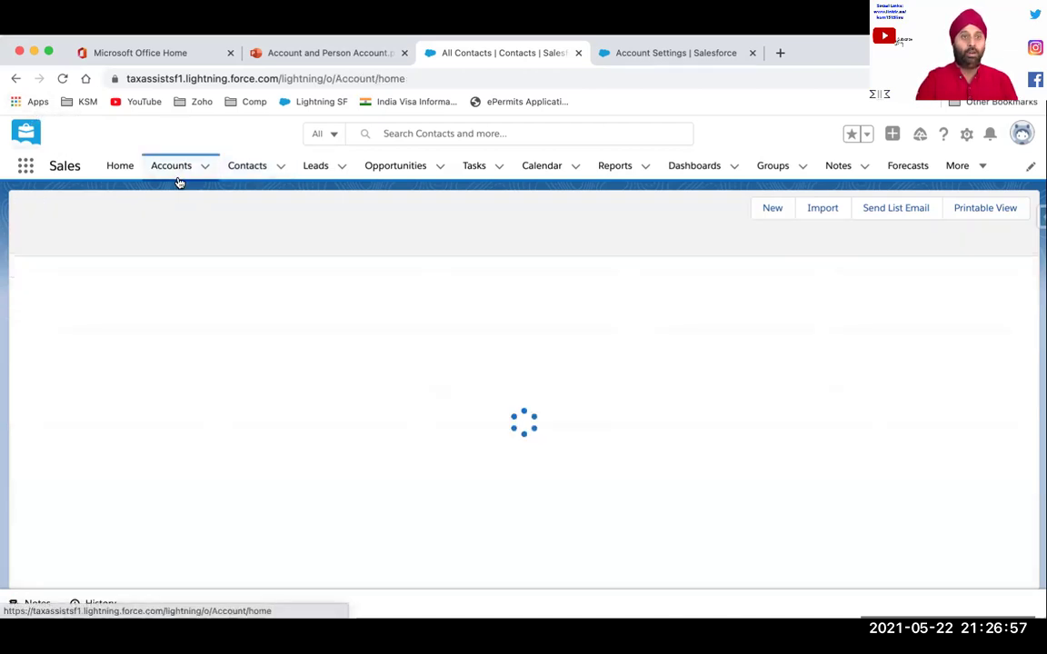
click(116, 289)
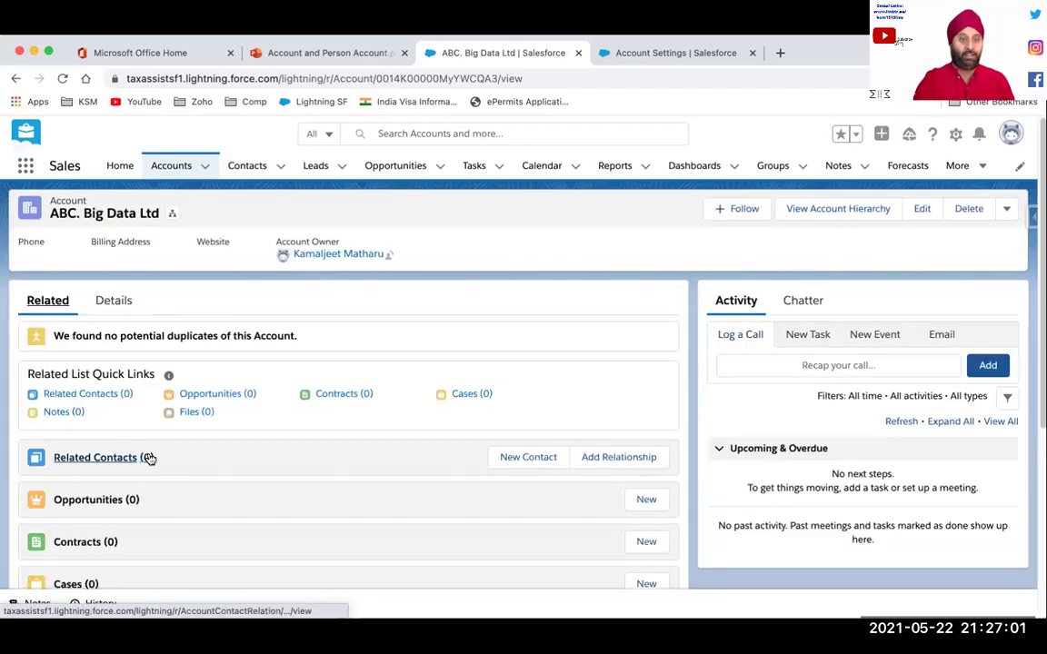
click(524, 464)
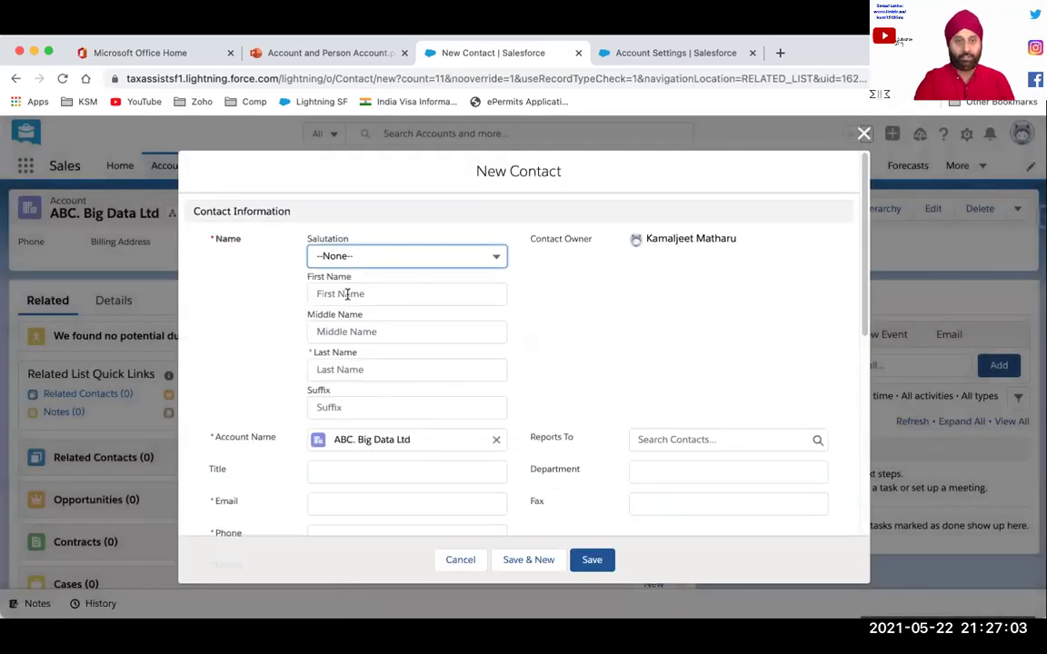
click(346, 295)
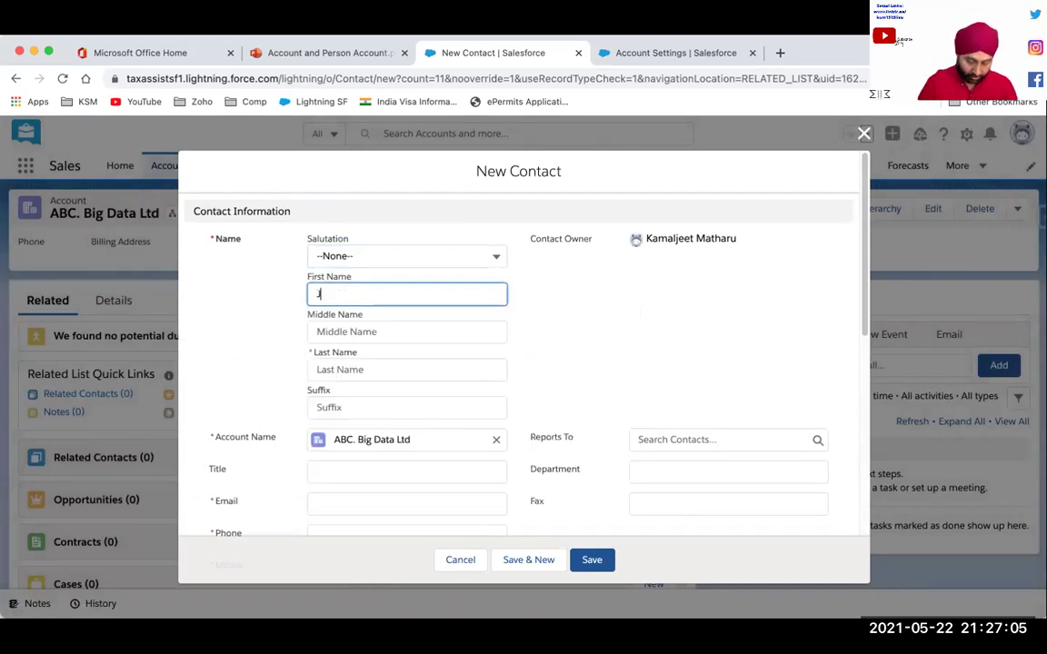
key(Tab)
key(Tab)
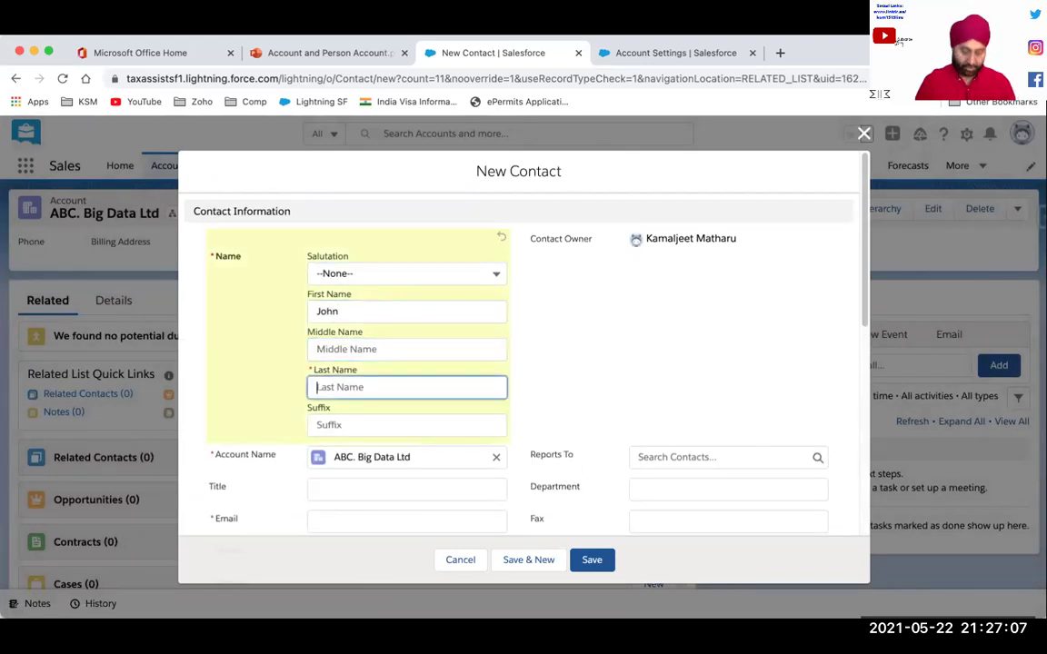
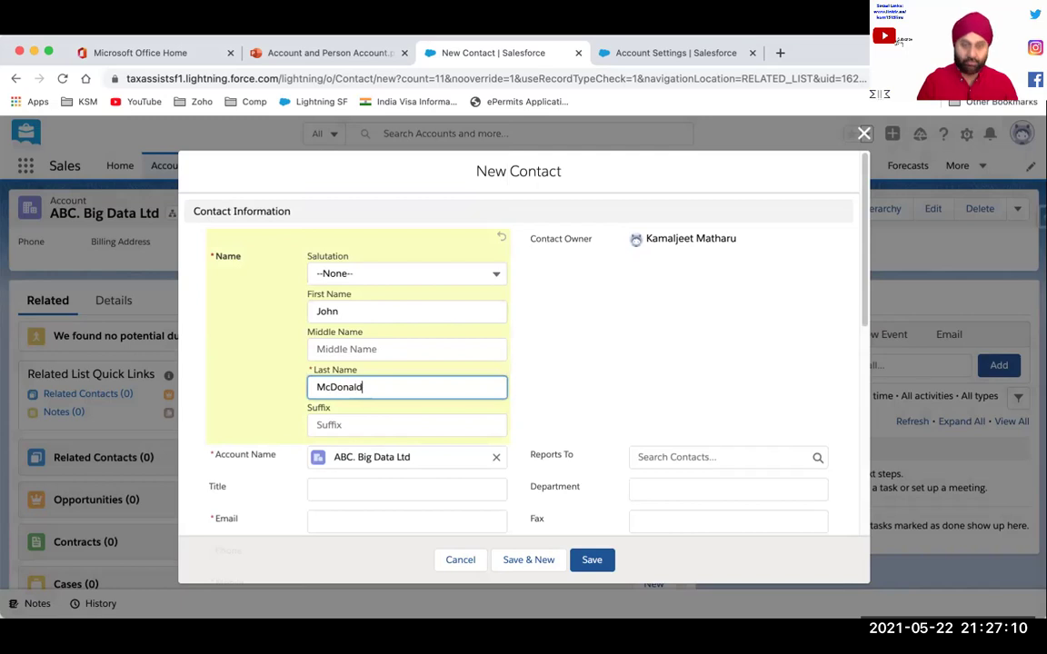
key(Tab)
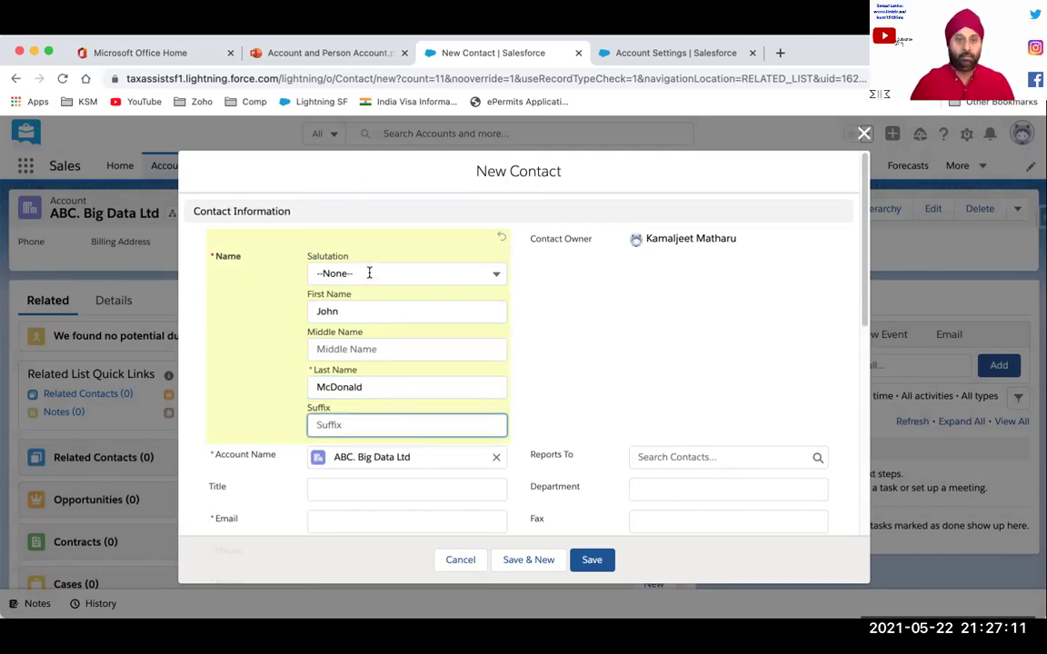
Enter the contact's e-mail address, replacing the stray quote with @
scroll(283, 437, down, 3)
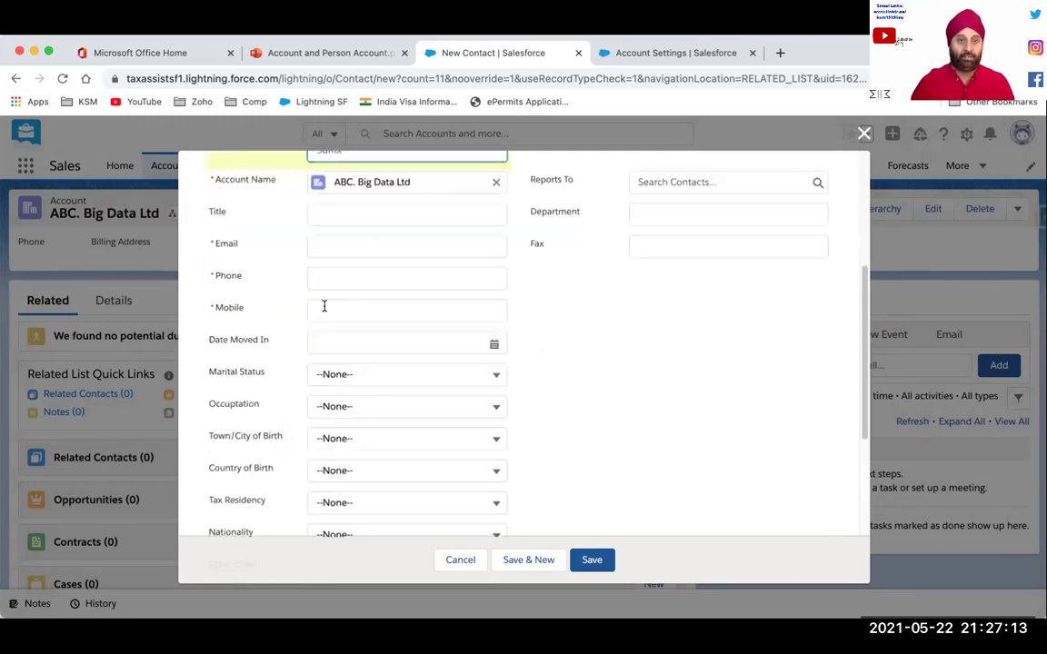
click(336, 247)
text(Joh)
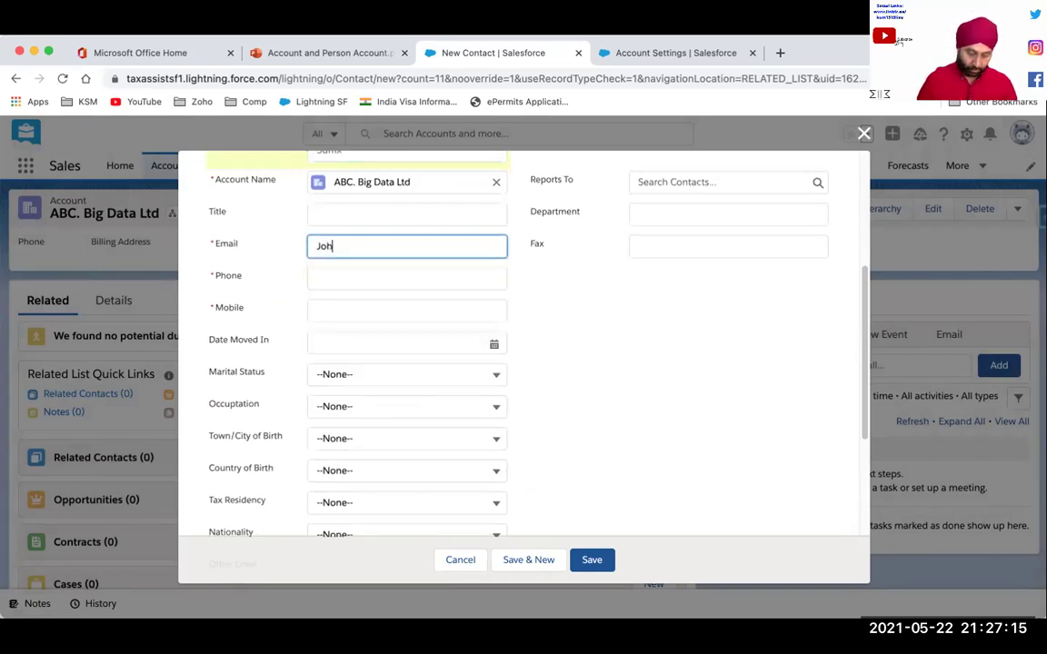
text(nTest"TestBigData.com)
click(360, 246)
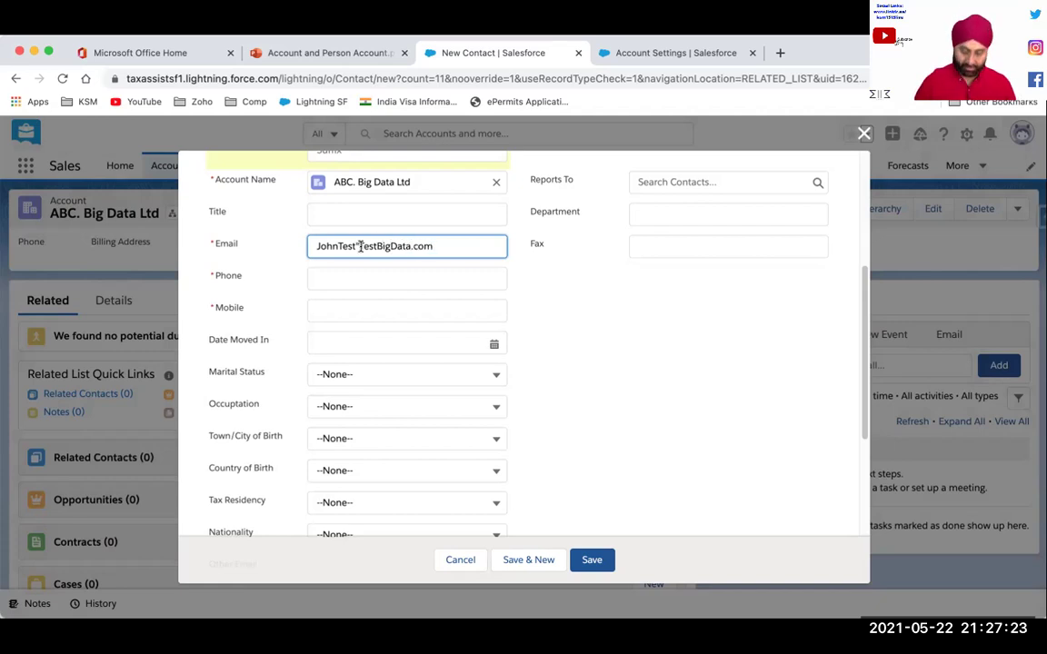
key(BackSpace)
text(@)
Fill in the contact's phone and mobile numbers and save the contact
click(350, 281)
click(346, 323)
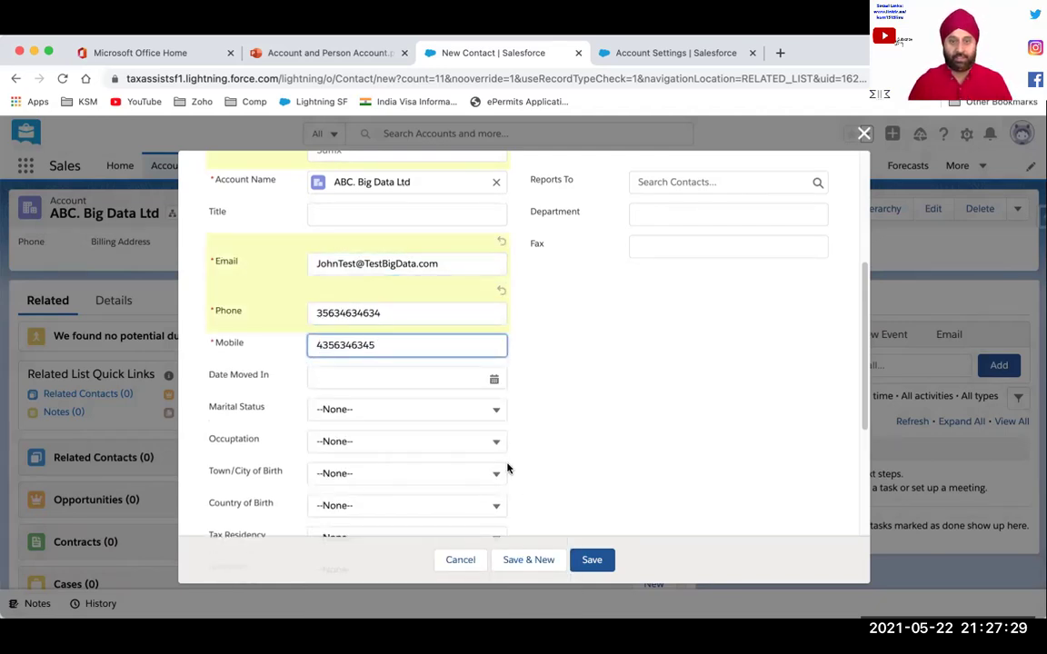
click(597, 568)
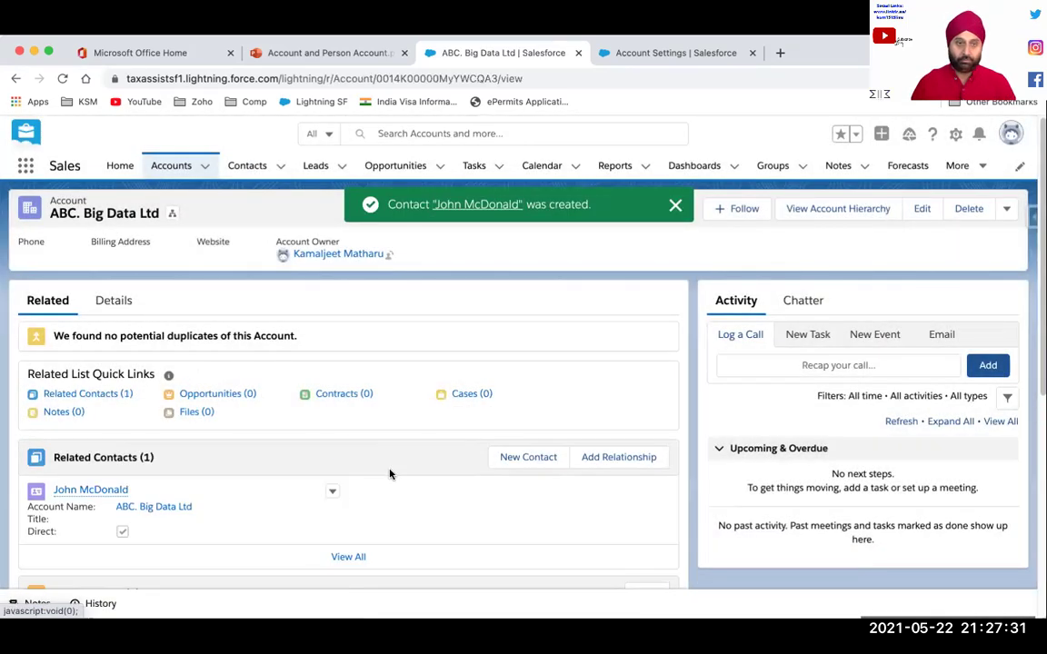
Review the account's details, then switch Contacts to the All Contacts view showing 9 contacts
click(111, 300)
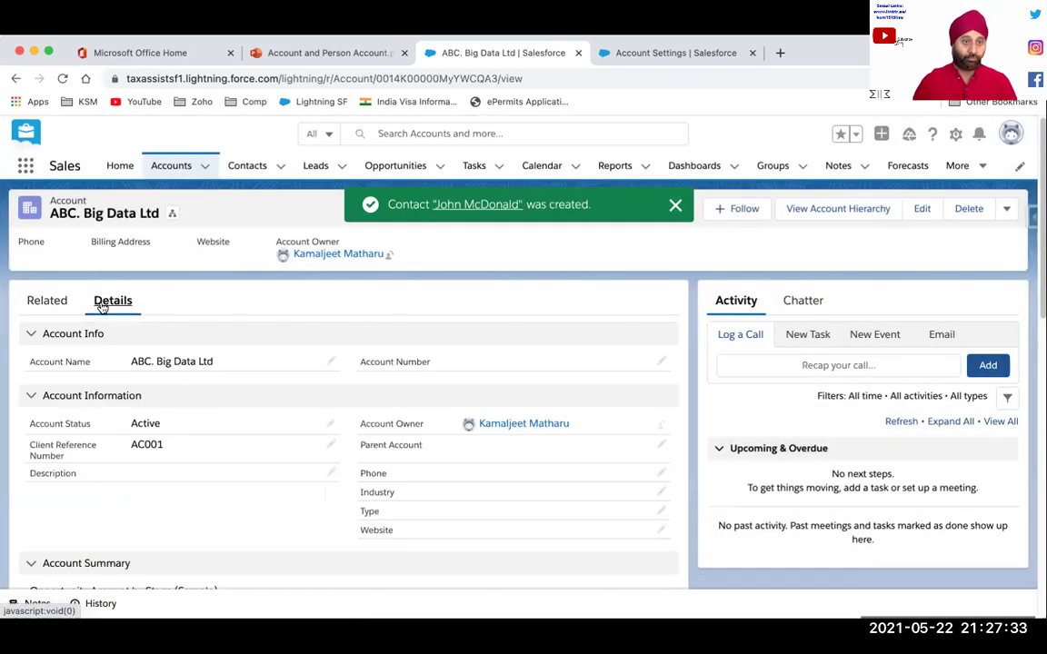
click(60, 309)
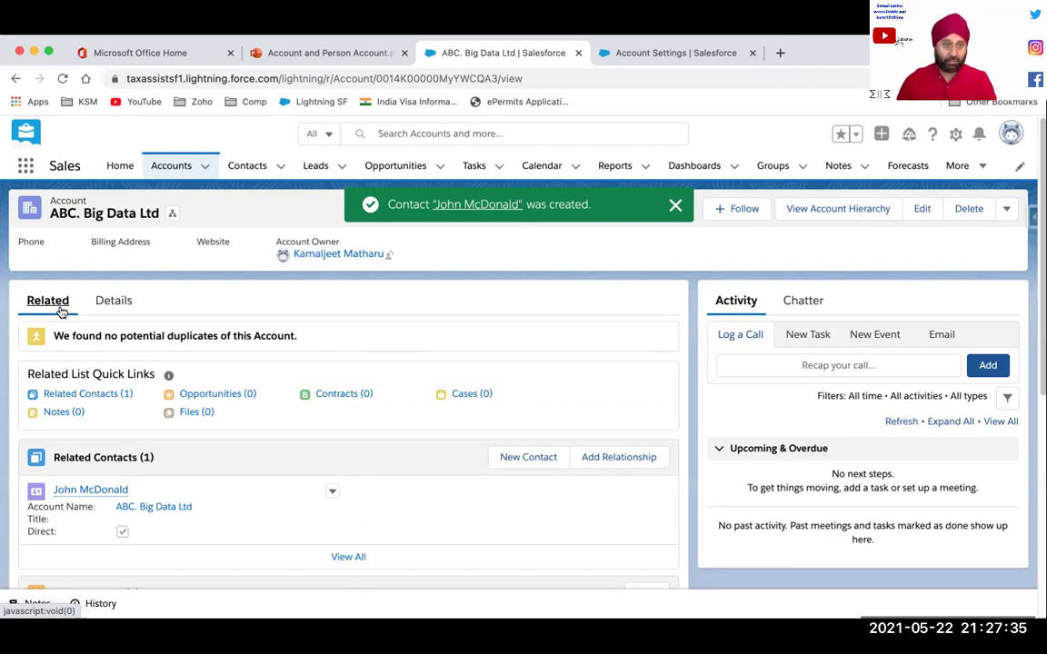
click(237, 168)
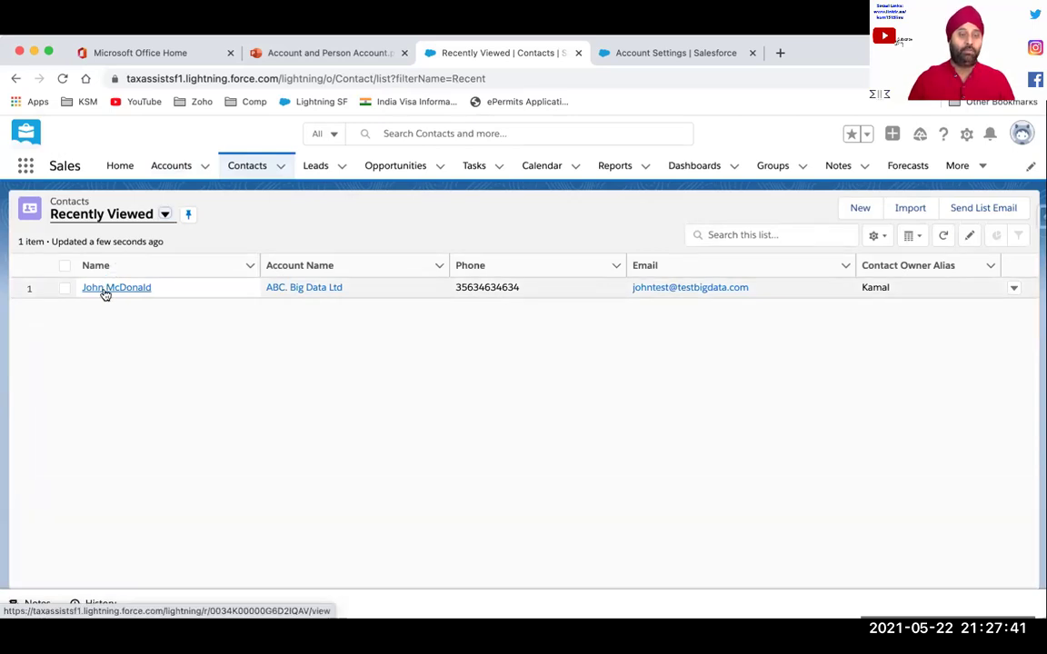
click(164, 215)
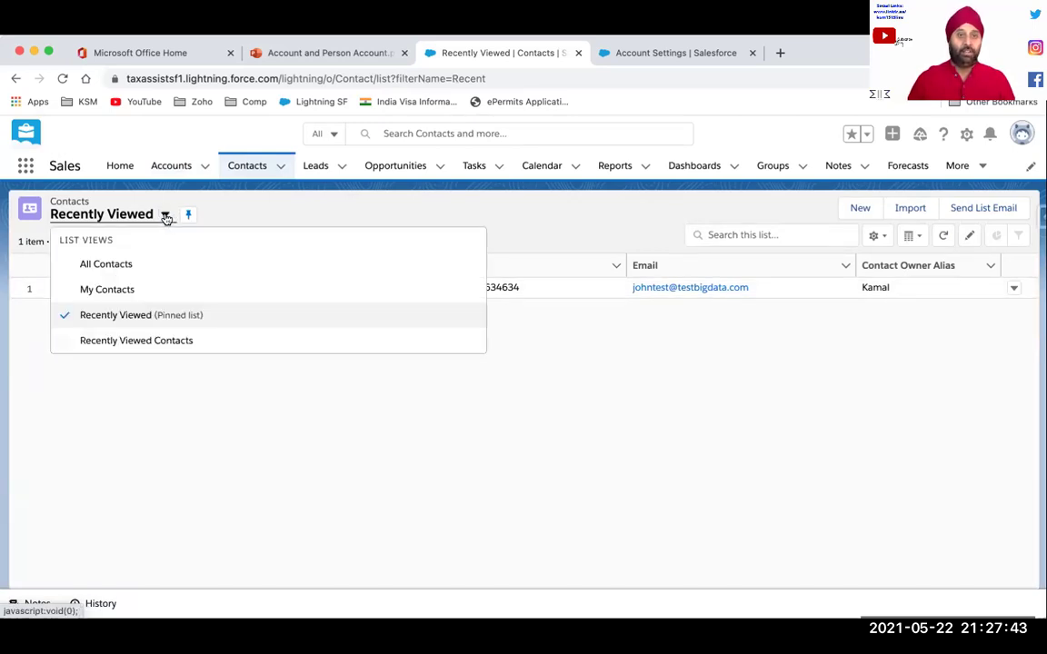
click(106, 265)
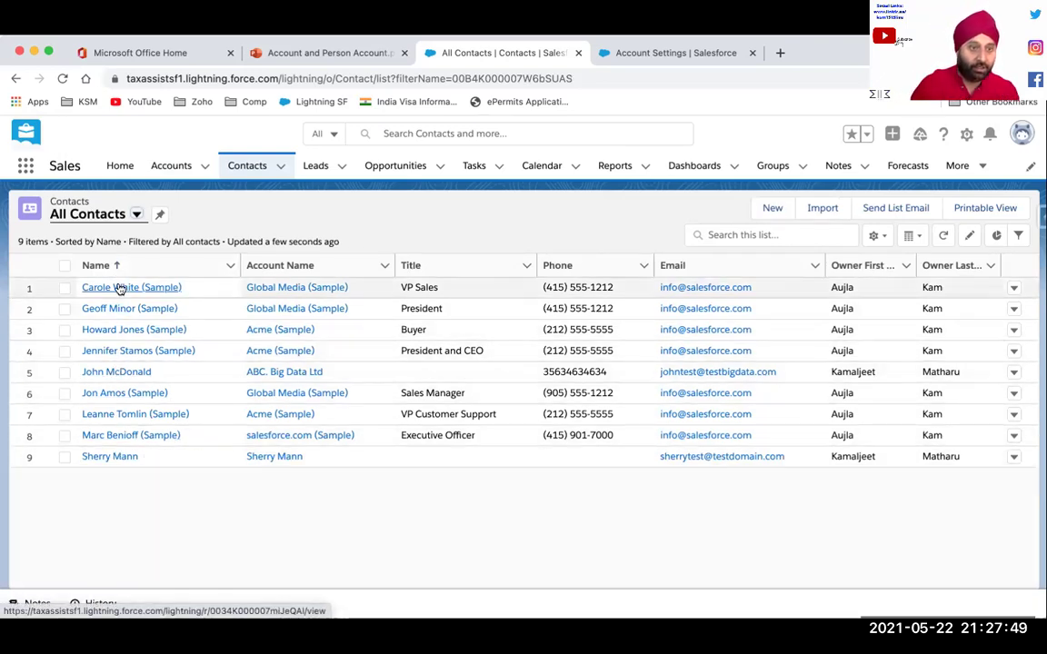
Select rows 5 and 9, then open the person account in a new tab to view its details
click(65, 374)
click(64, 457)
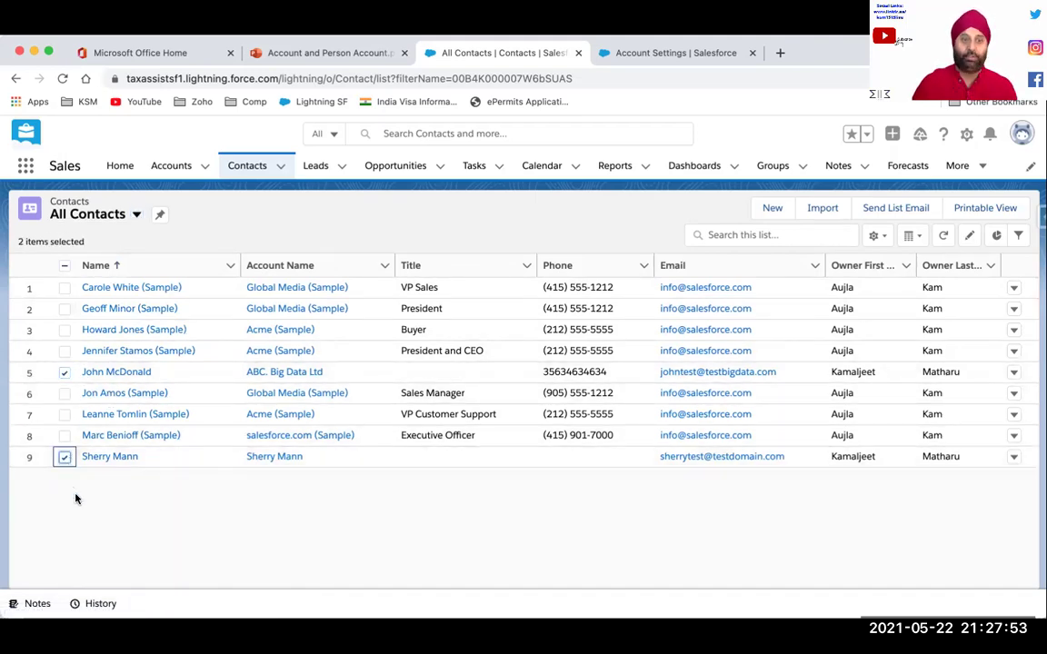
right_click(98, 457)
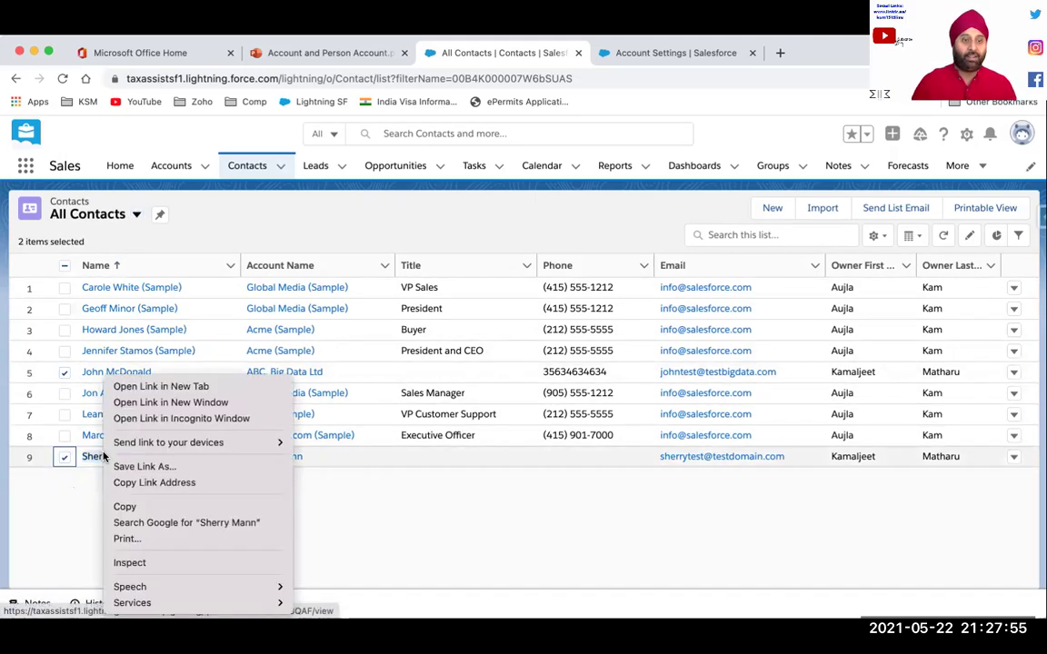
click(138, 387)
click(709, 56)
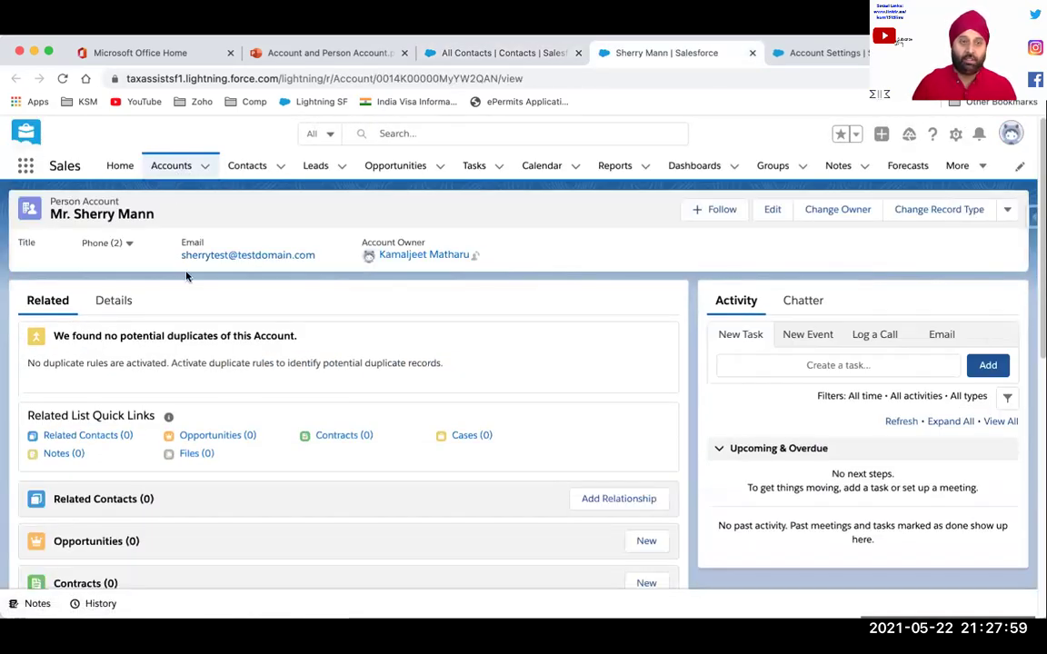
click(125, 303)
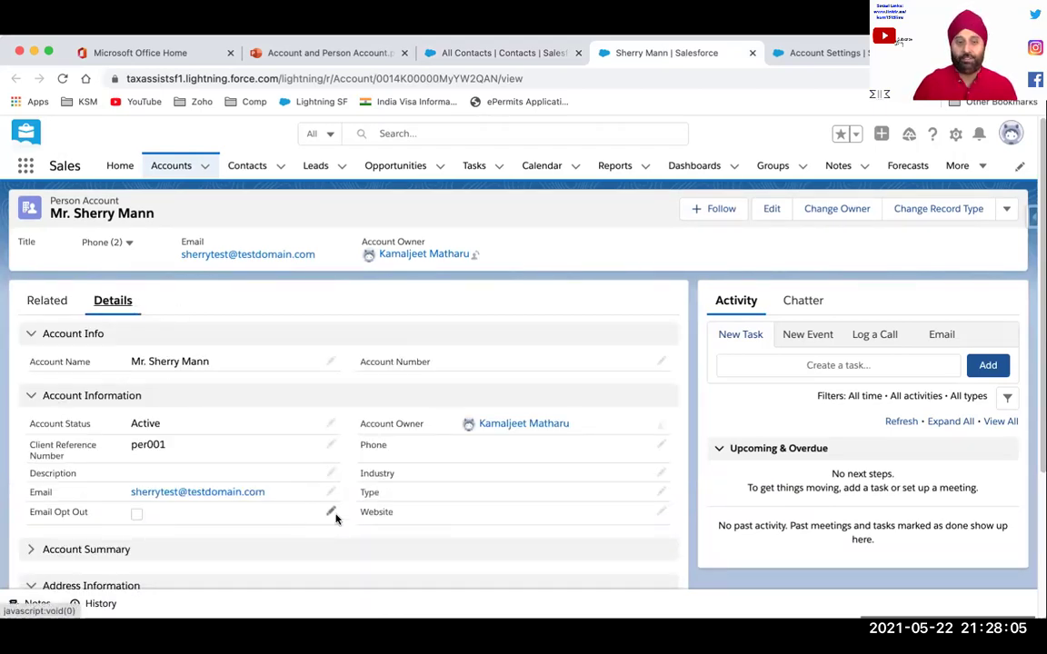
scroll(345, 516, down, 1)
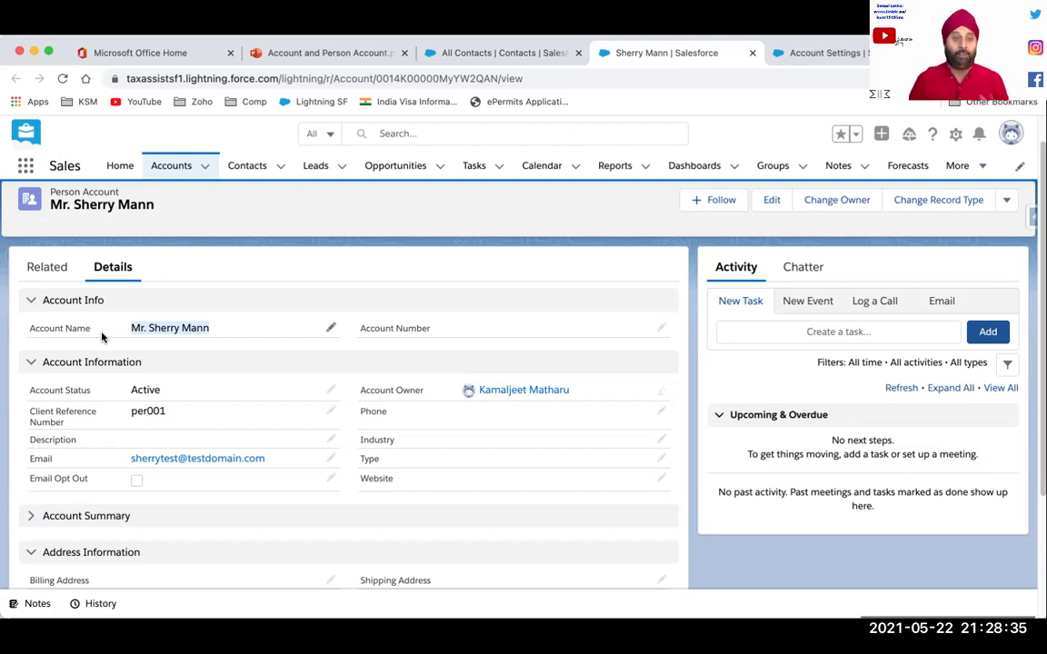
click(53, 271)
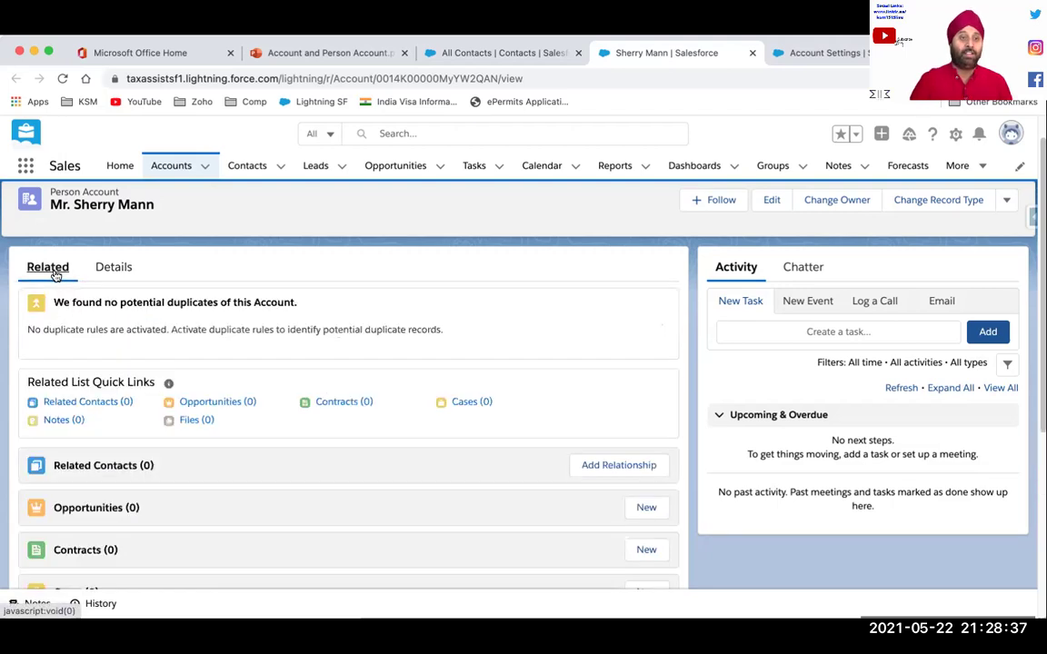
click(100, 272)
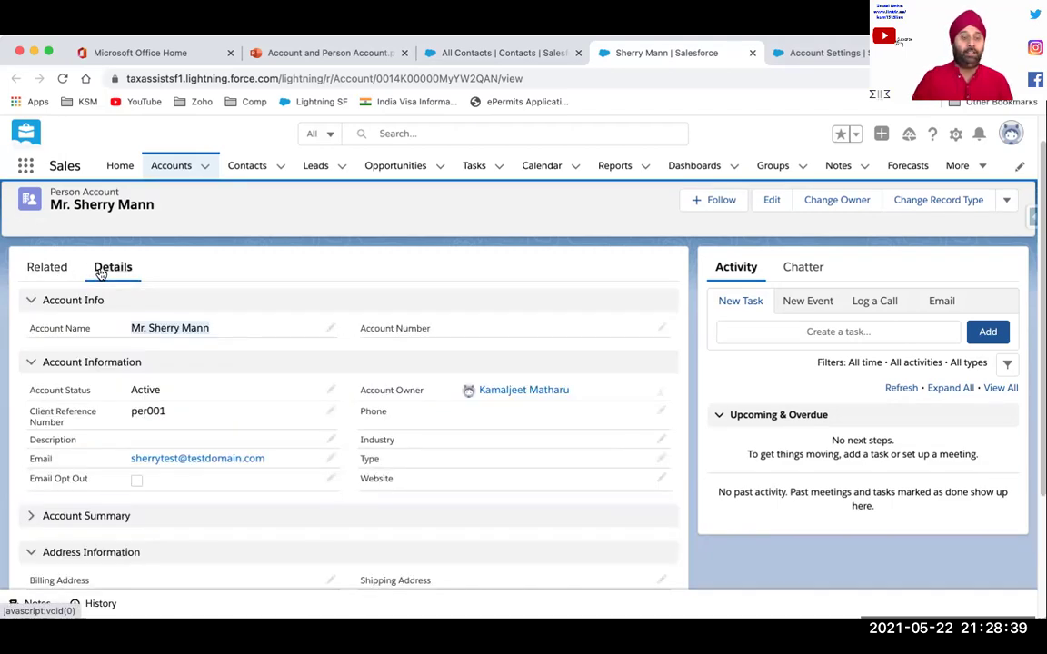